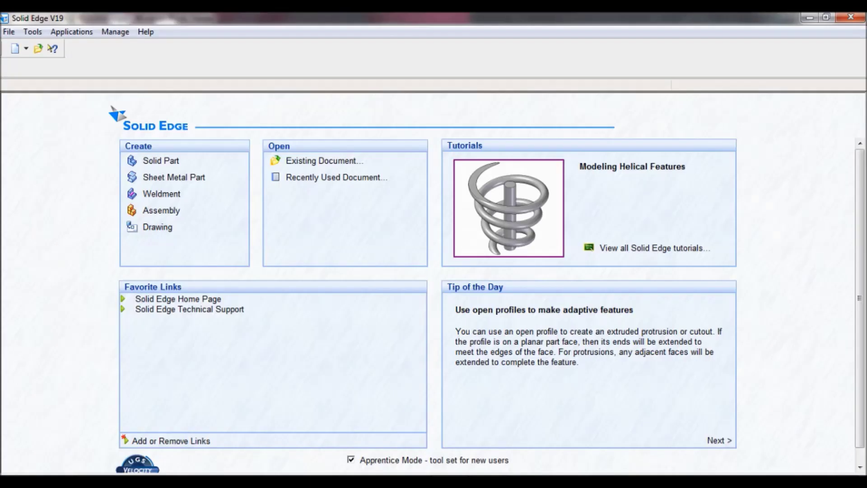
# - Create a new draft drawing whose Sheet1 uses the A4-Sheet background, fitted in the window
pyautogui.click(158, 228)
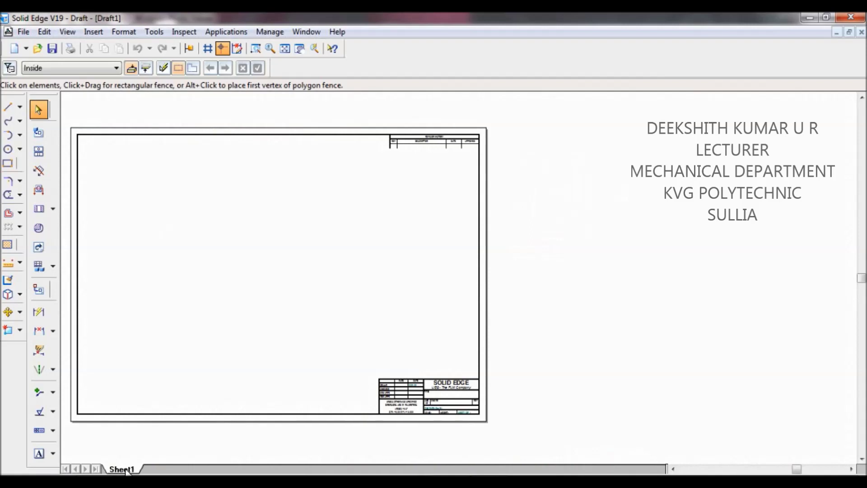
pyautogui.rightClick(126, 471)
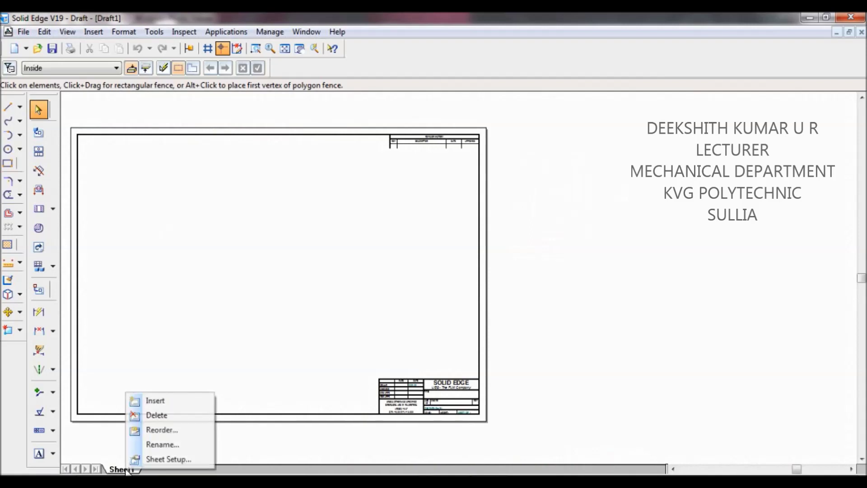
pyautogui.click(157, 461)
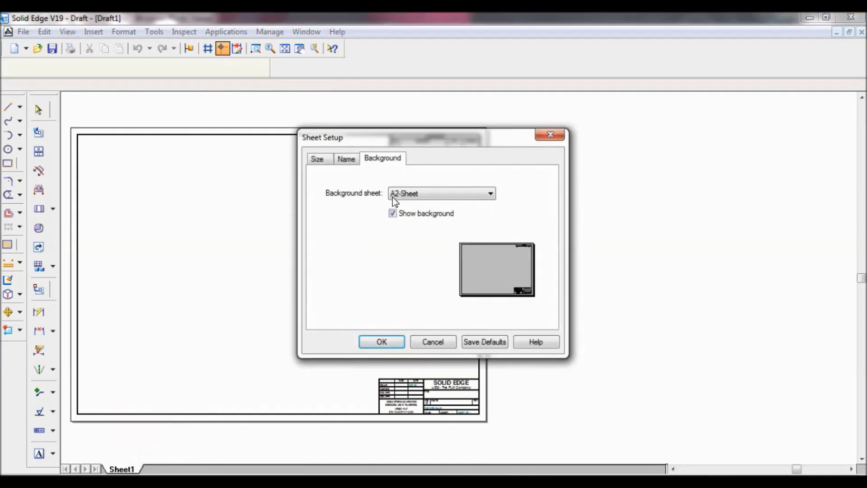
pyautogui.click(406, 193)
pyautogui.click(405, 238)
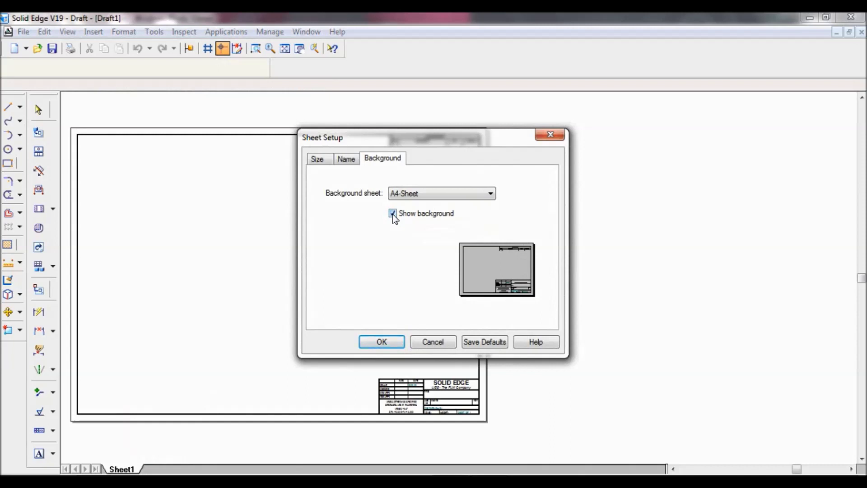
pyautogui.click(382, 342)
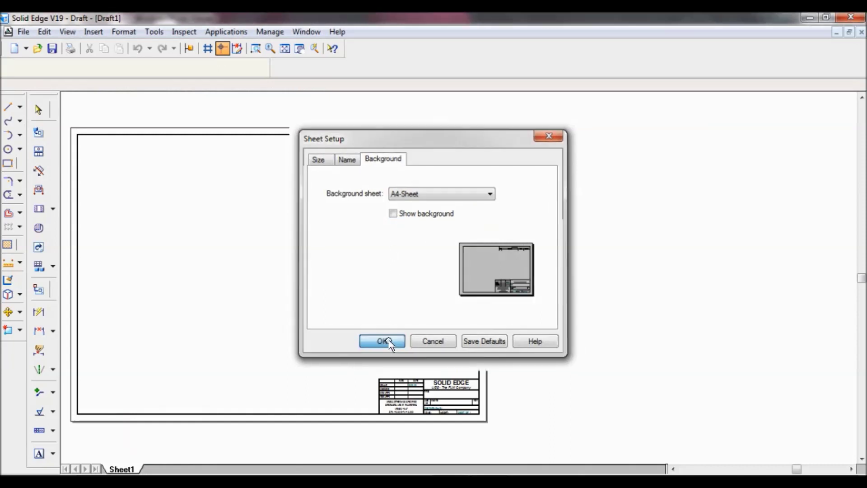
pyautogui.click(286, 53)
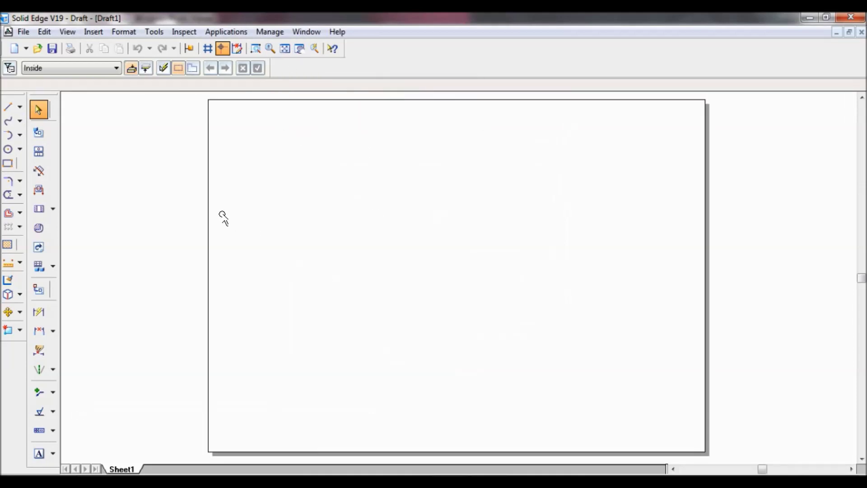
# - Load BUSHED BEARING ASSEMBLY from the ASSEMBLY > BUSHED BEARING folder into the View Wizard
pyautogui.click(43, 136)
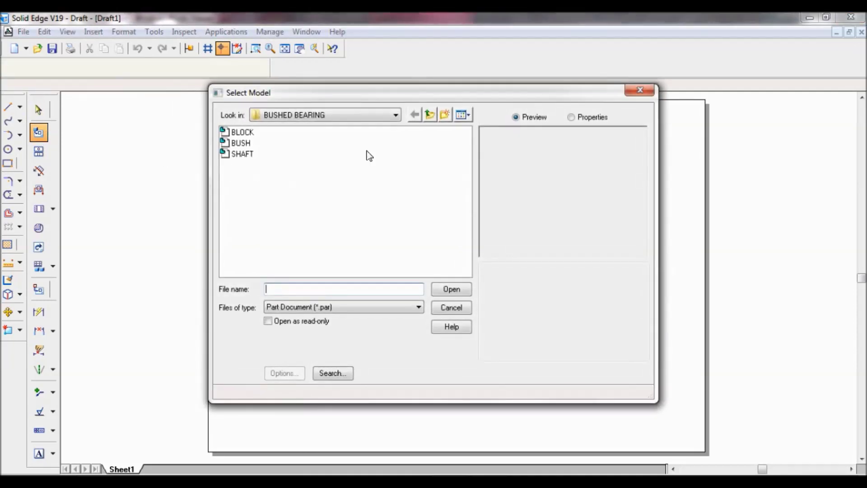
pyautogui.click(396, 113)
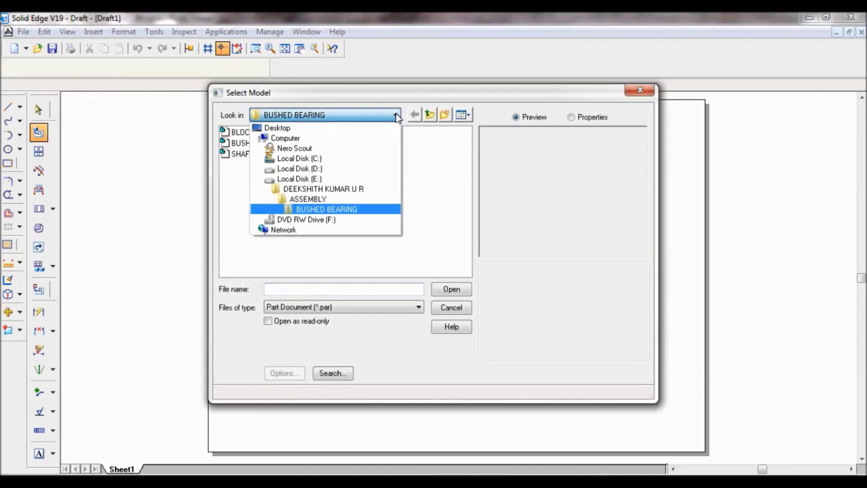
pyautogui.click(334, 191)
pyautogui.doubleClick(261, 132)
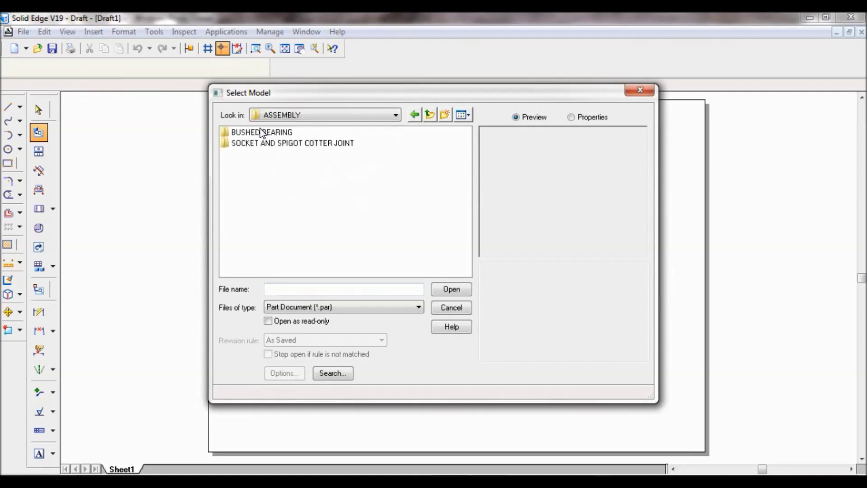
pyautogui.doubleClick(277, 133)
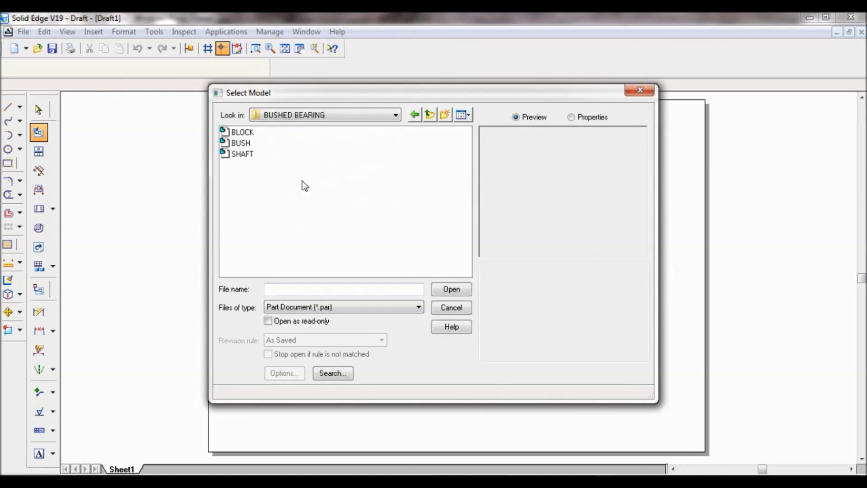
pyautogui.click(386, 307)
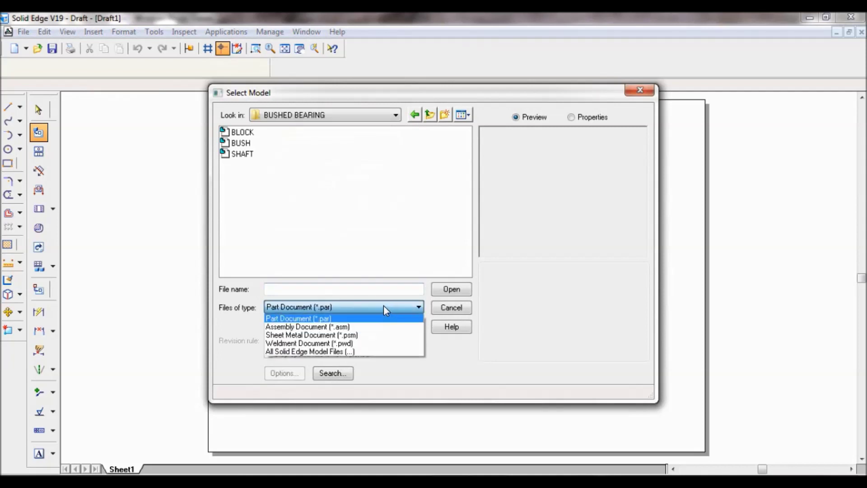
pyautogui.click(364, 327)
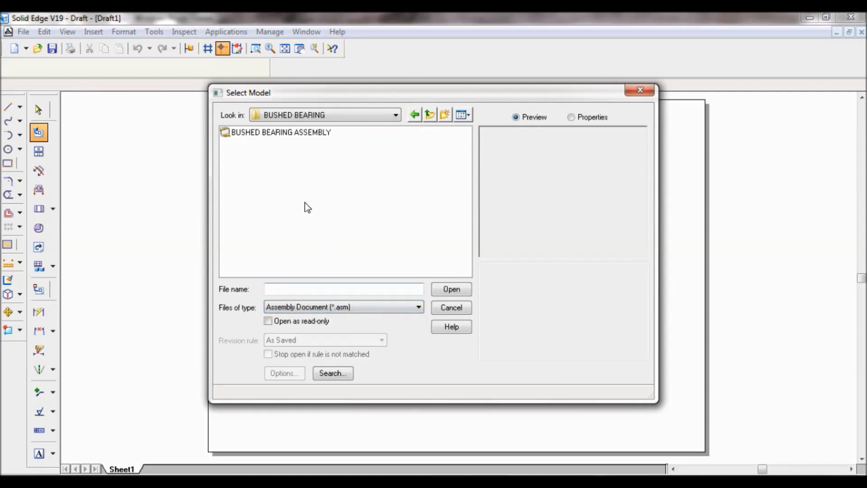
pyautogui.click(294, 133)
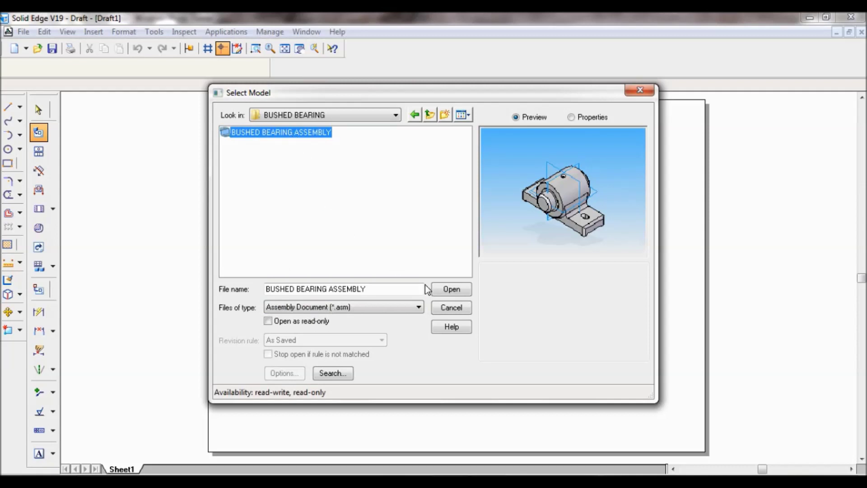
pyautogui.click(446, 292)
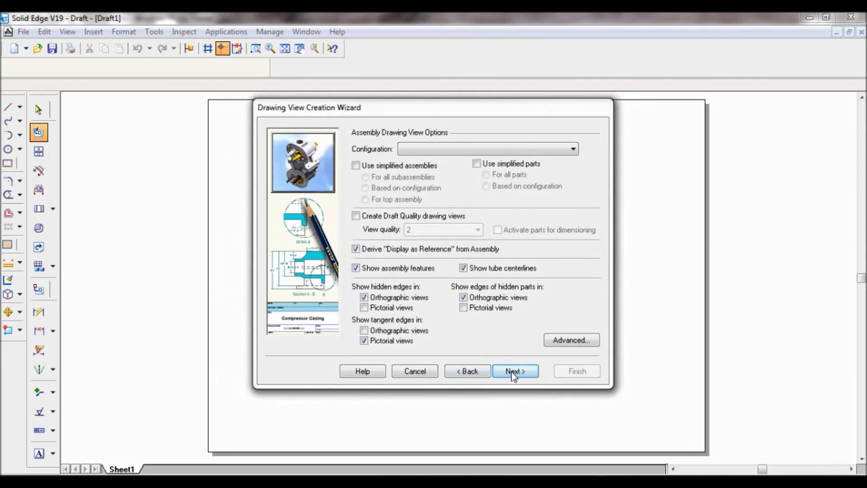
# - Choose the front orientation and finish the drawing view setup
pyautogui.click(512, 373)
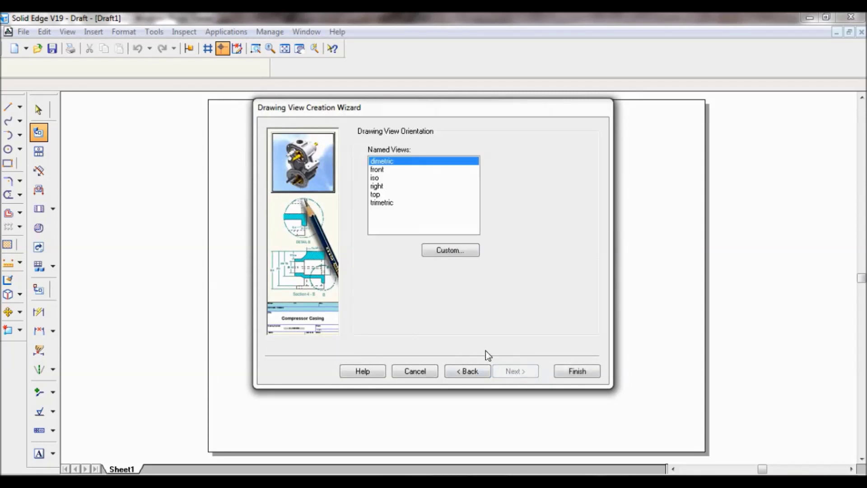
pyautogui.click(380, 170)
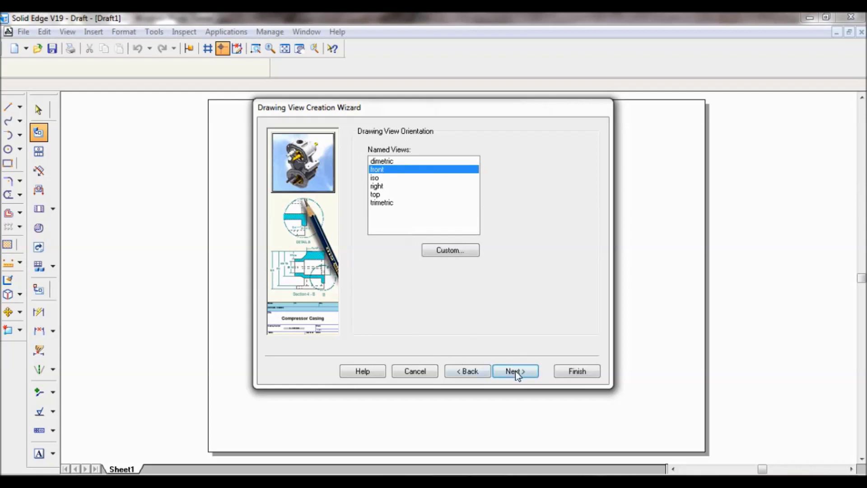
pyautogui.click(516, 373)
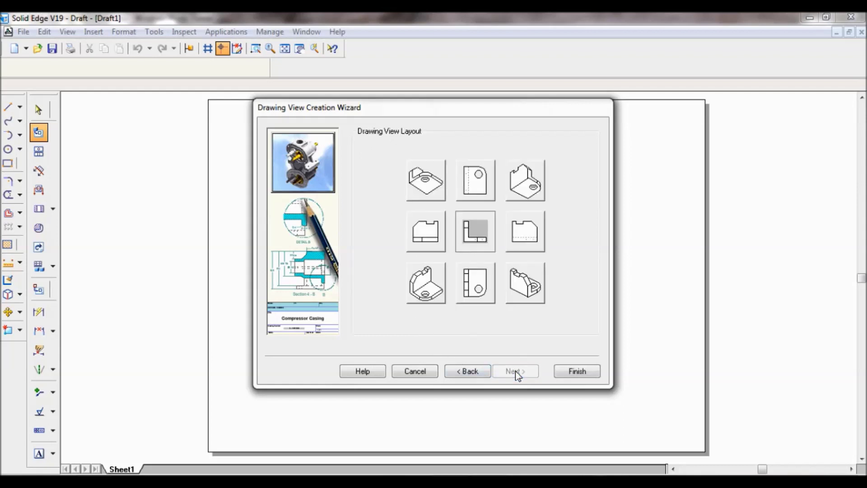
pyautogui.click(577, 372)
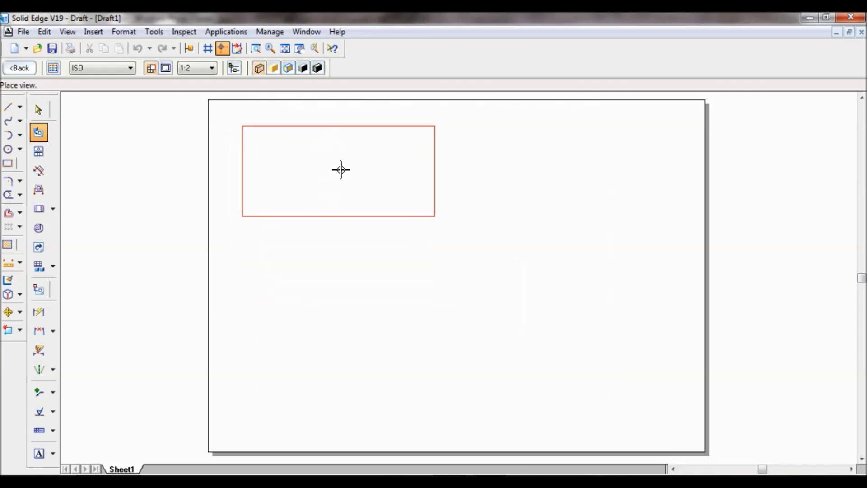
# - Place the front view at upper left and project a top view below it
pyautogui.click(342, 168)
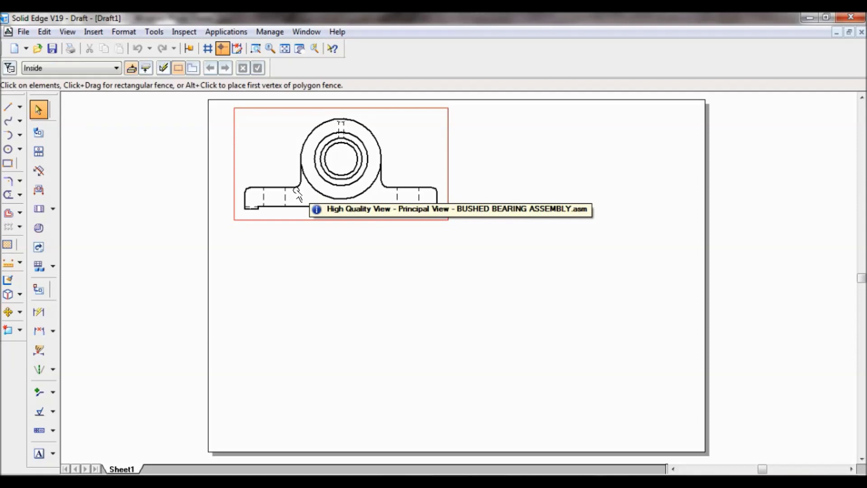
pyautogui.click(42, 153)
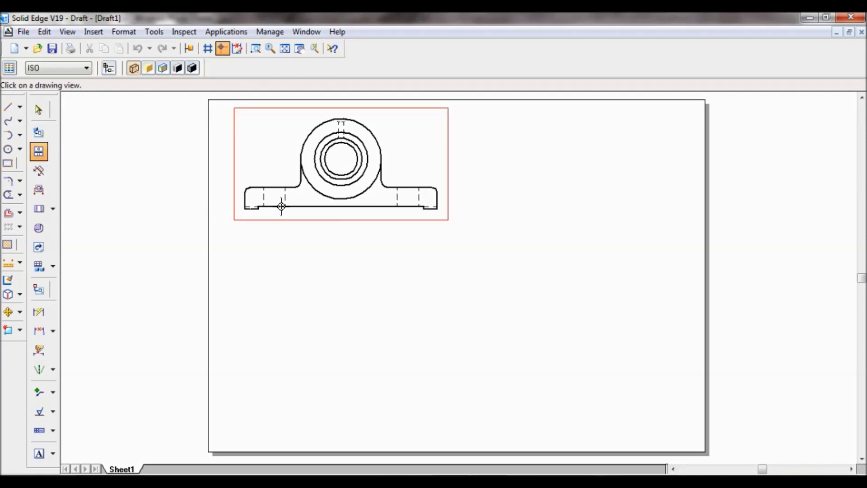
pyautogui.click(284, 205)
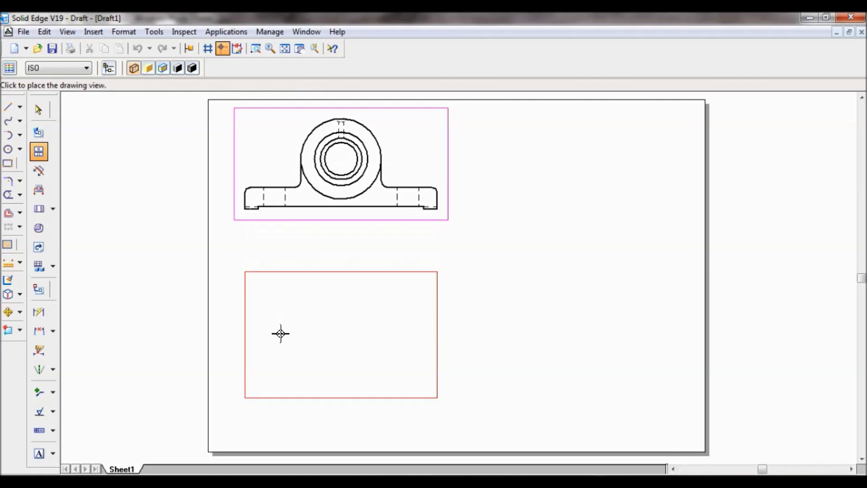
pyautogui.click(281, 333)
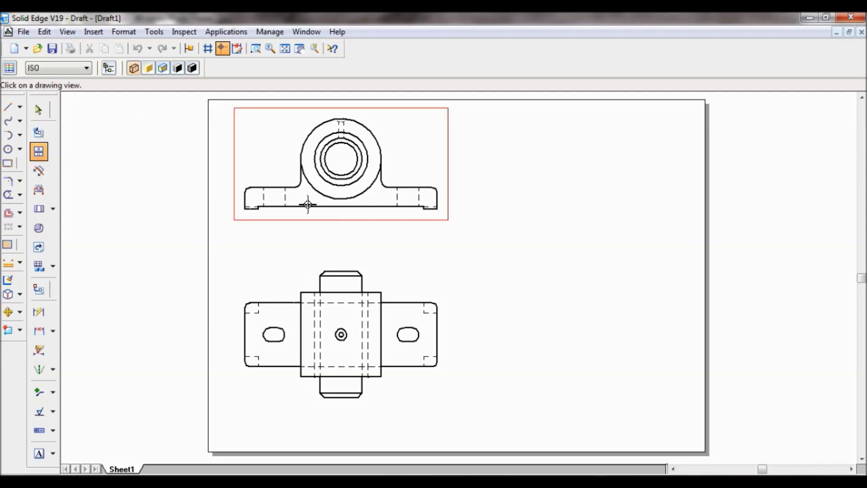
# - Project a side view to the right and an isometric view at lower right
pyautogui.click(306, 200)
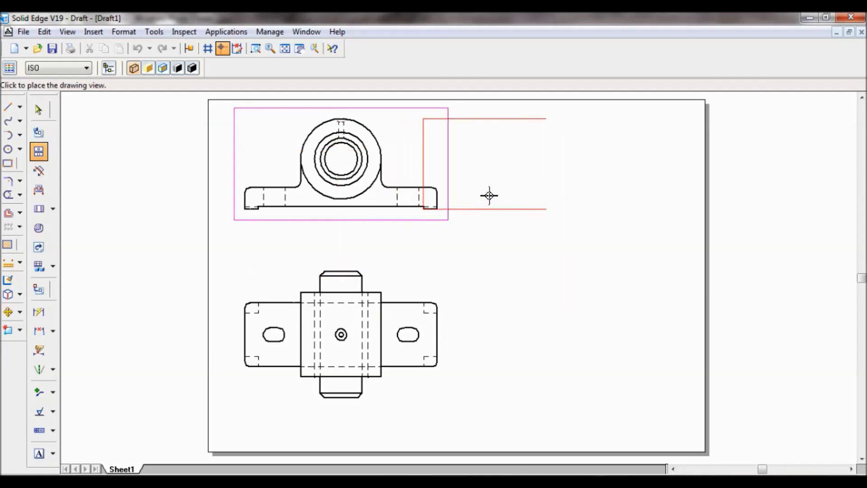
pyautogui.click(585, 197)
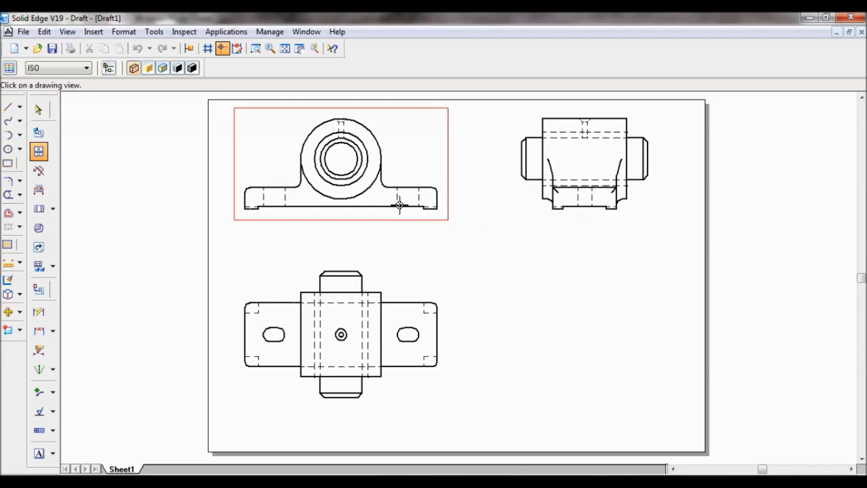
pyautogui.click(399, 206)
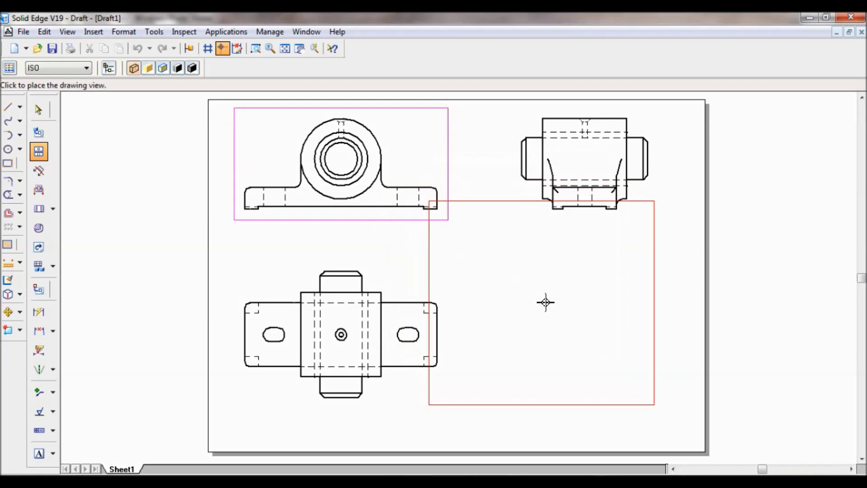
pyautogui.click(583, 321)
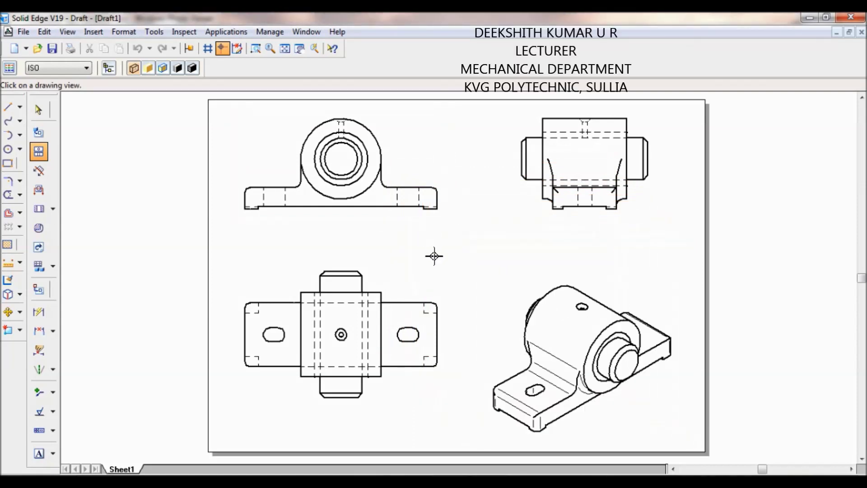
# - Shift the front and plan views slightly left and the side view further right
pyautogui.click(38, 109)
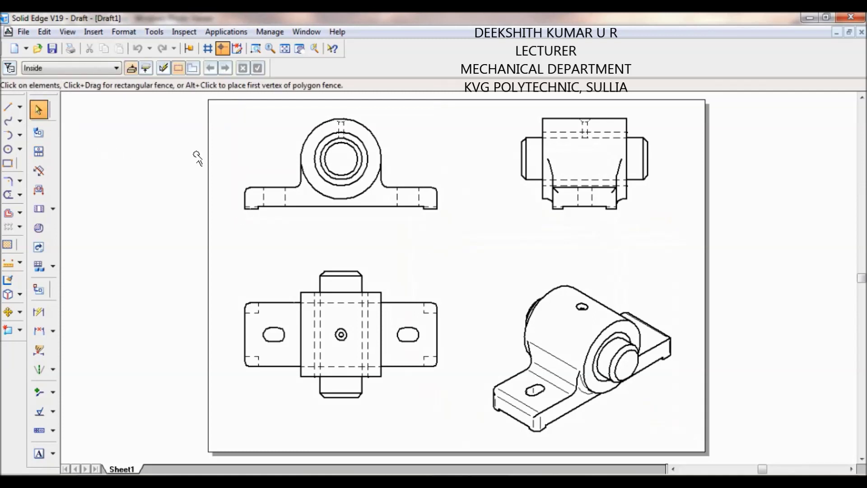
pyautogui.click(292, 189)
pyautogui.moveTo(287, 189); pyautogui.dragTo(270, 189)
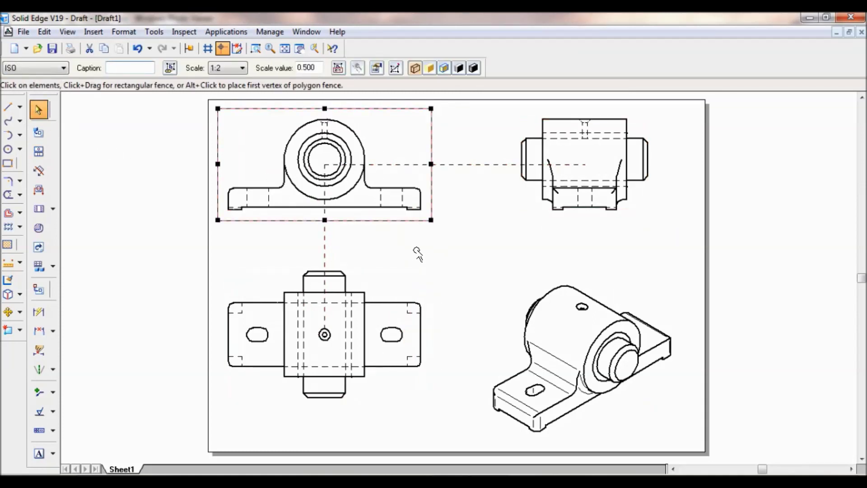
pyautogui.moveTo(571, 208); pyautogui.dragTo(591, 208)
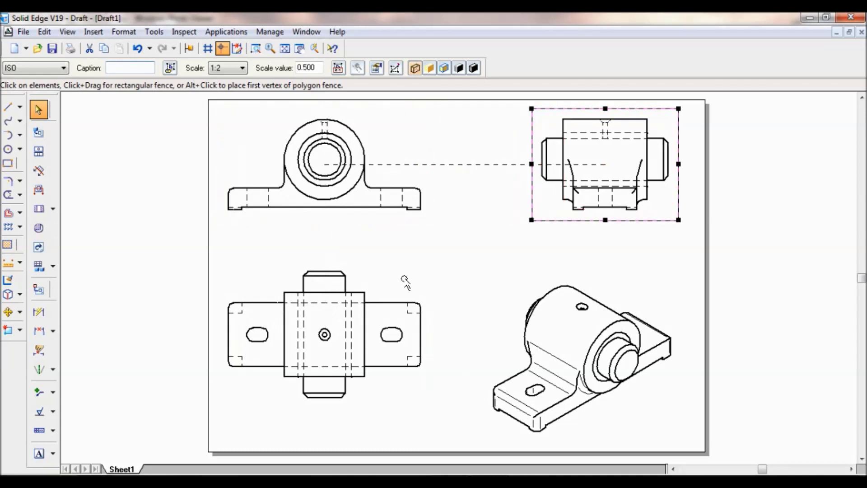
pyautogui.moveTo(365, 304); pyautogui.dragTo(359, 311)
# - Move the isometric view up and to the left
pyautogui.click(570, 343)
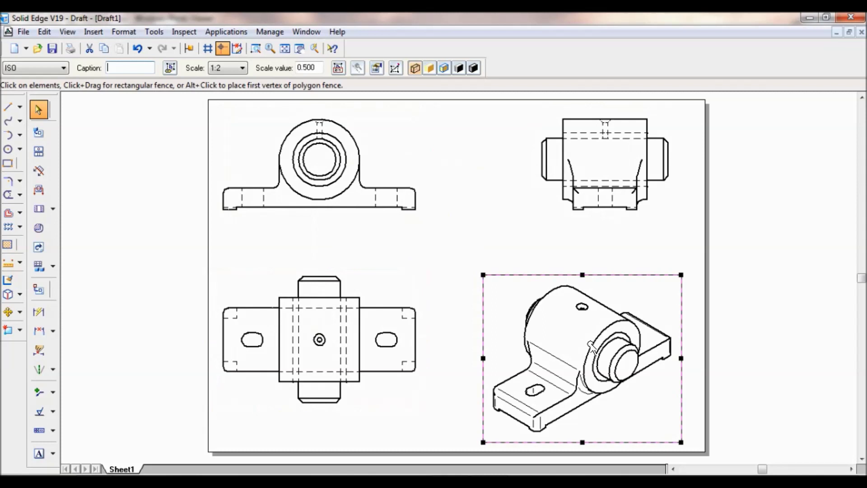
pyautogui.moveTo(598, 340); pyautogui.dragTo(580, 299)
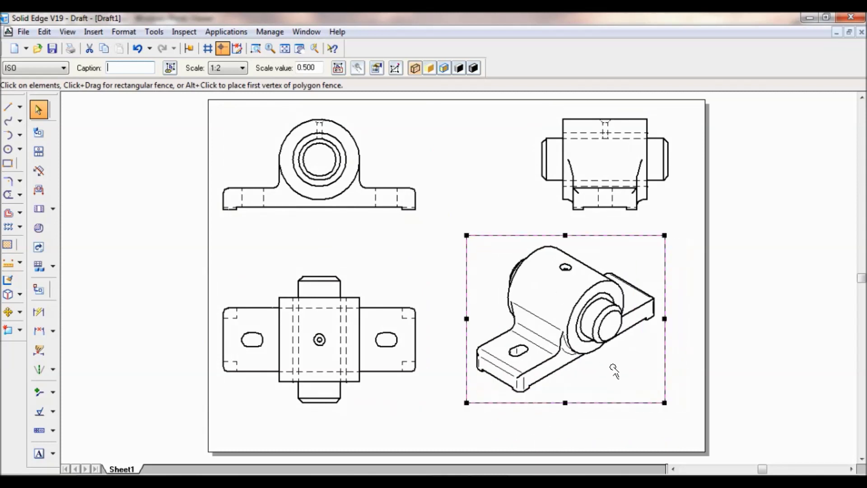
pyautogui.click(634, 428)
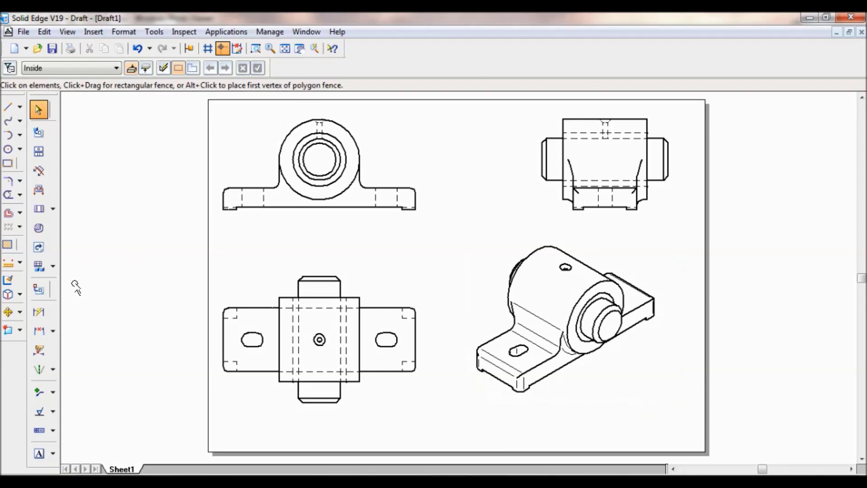
# - Insert an auto-ballooned parts list for the isometric view and drag it right of the views
pyautogui.click(53, 268)
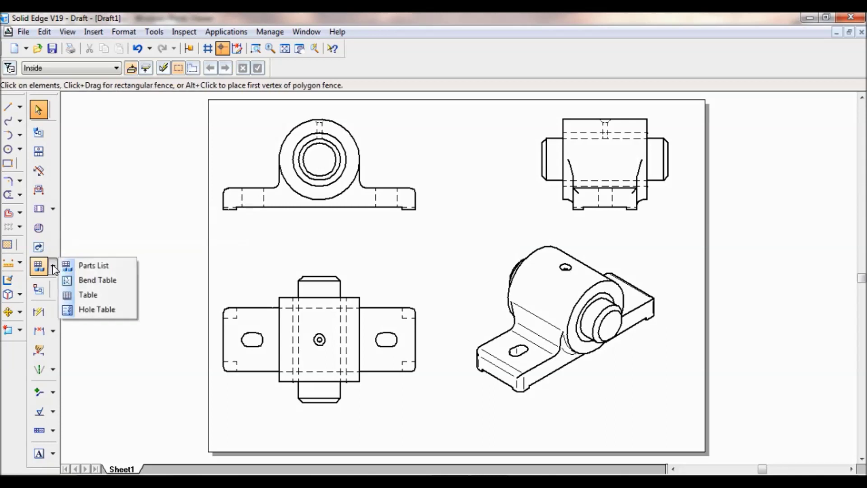
pyautogui.click(94, 266)
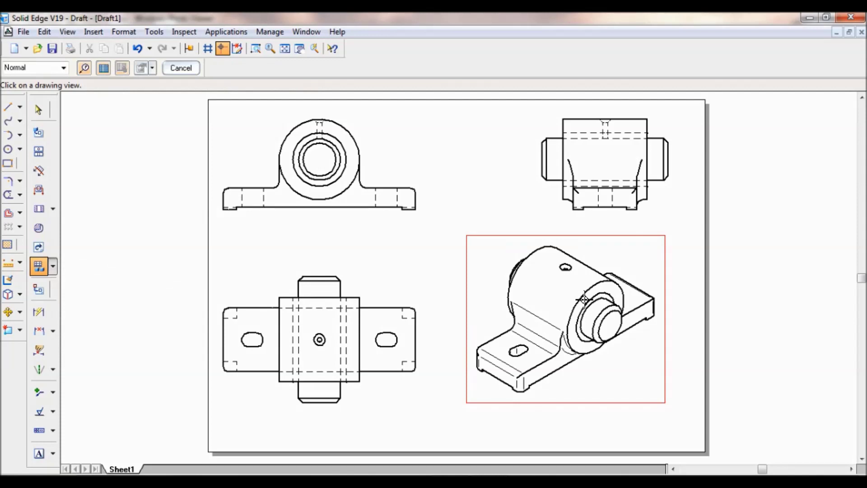
pyautogui.click(585, 299)
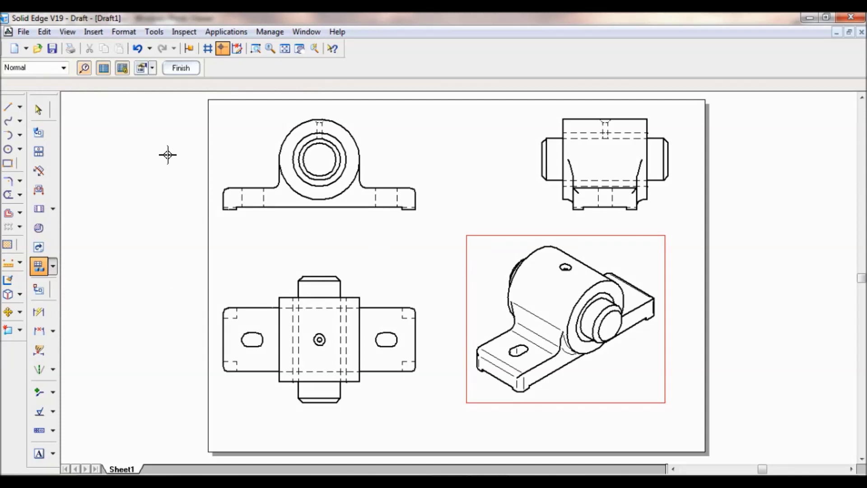
pyautogui.click(83, 69)
pyautogui.click(177, 68)
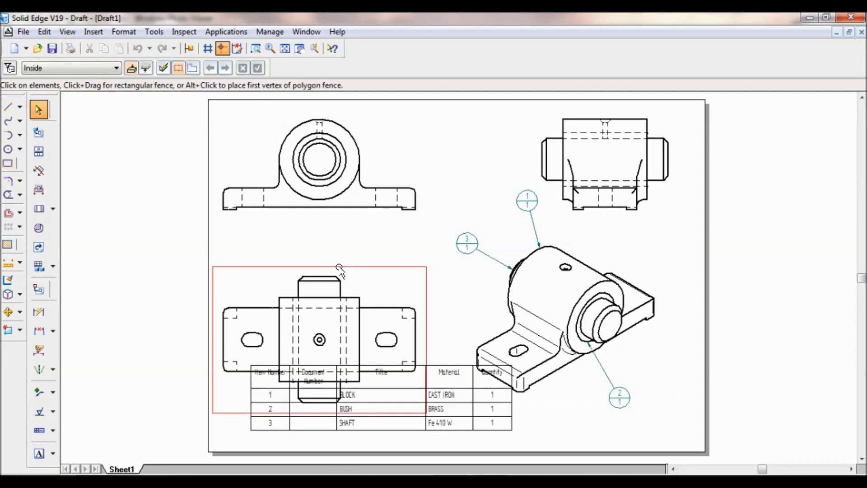
pyautogui.moveTo(455, 392); pyautogui.dragTo(819, 238)
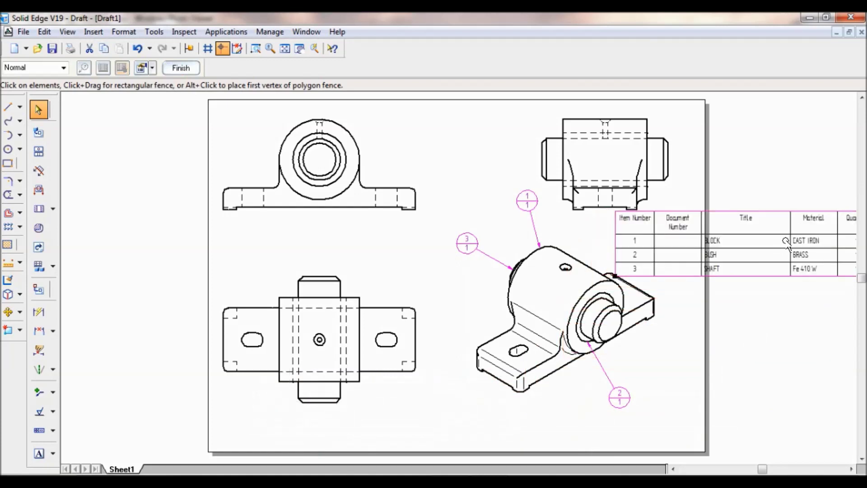
# - Nudge the parts list slightly right and down, keeping the whole sheet fitted in view
pyautogui.click(285, 48)
pyautogui.moveTo(686, 271); pyautogui.dragTo(740, 285)
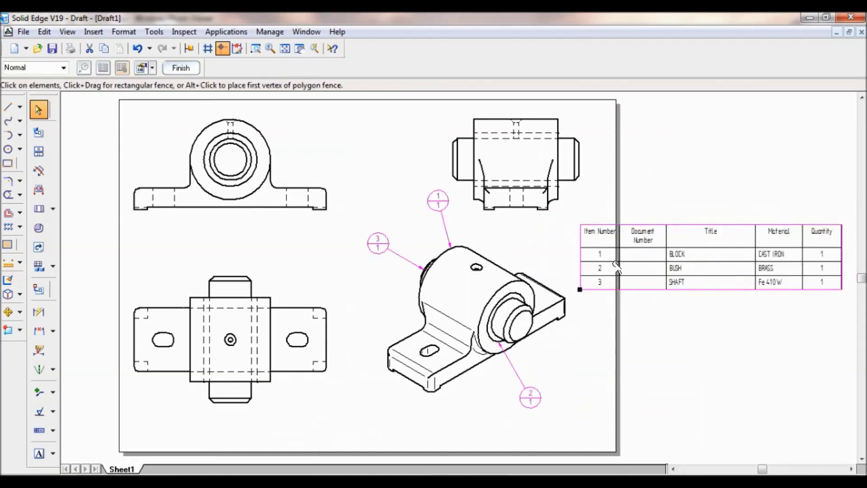
pyautogui.click(285, 49)
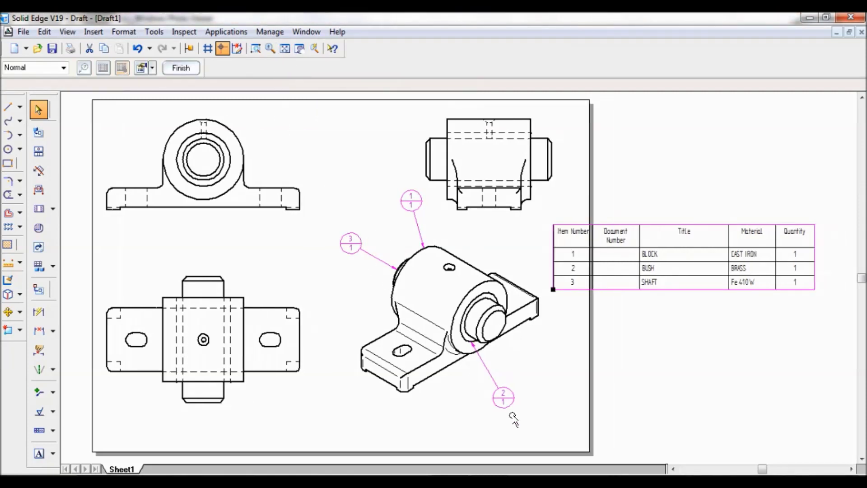
pyautogui.click(351, 249)
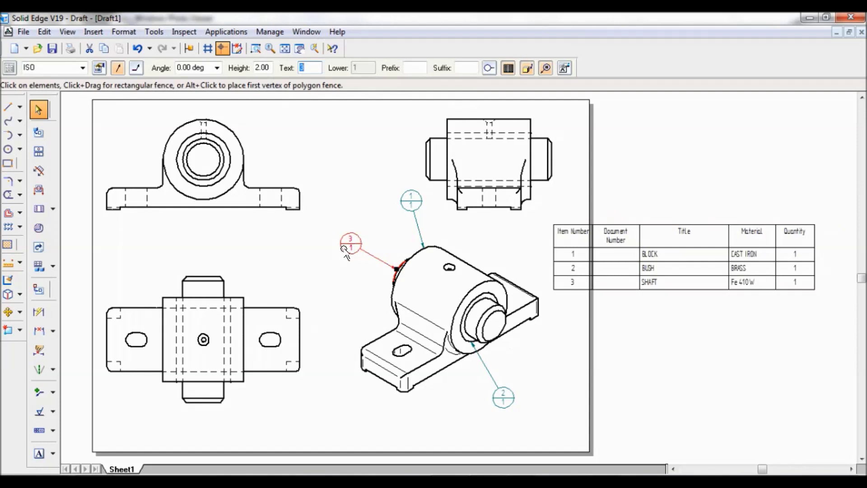
# - Turn off item count on balloons 3 and 1 and drag them closer to the part
pyautogui.click(545, 68)
pyautogui.moveTo(349, 247); pyautogui.dragTo(369, 265)
pyautogui.click(406, 202)
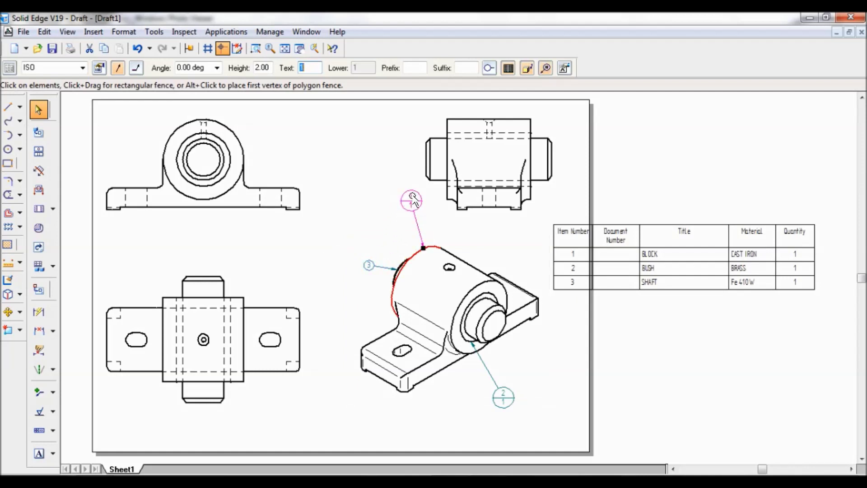
pyautogui.click(547, 69)
pyautogui.moveTo(423, 228); pyautogui.dragTo(424, 227)
# - Remove balloon 2's item count, move it nearer the part, and shift the parts list up-right
pyautogui.click(500, 404)
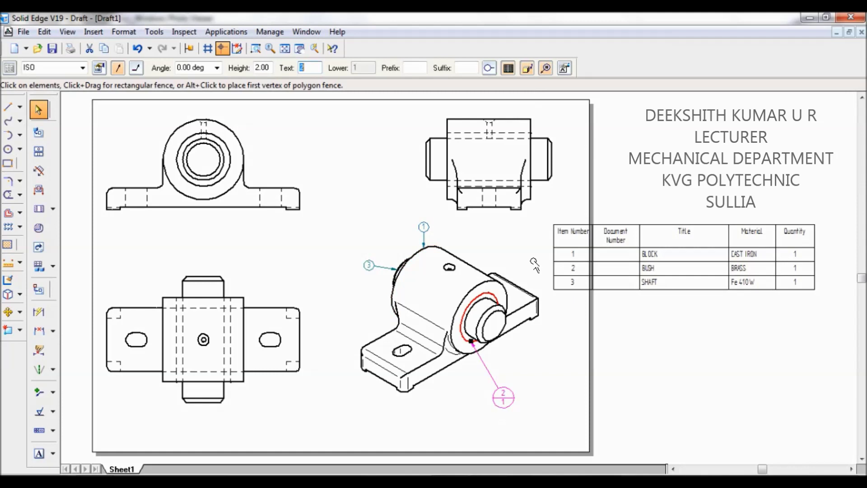
pyautogui.click(546, 69)
pyautogui.moveTo(489, 394); pyautogui.dragTo(472, 370)
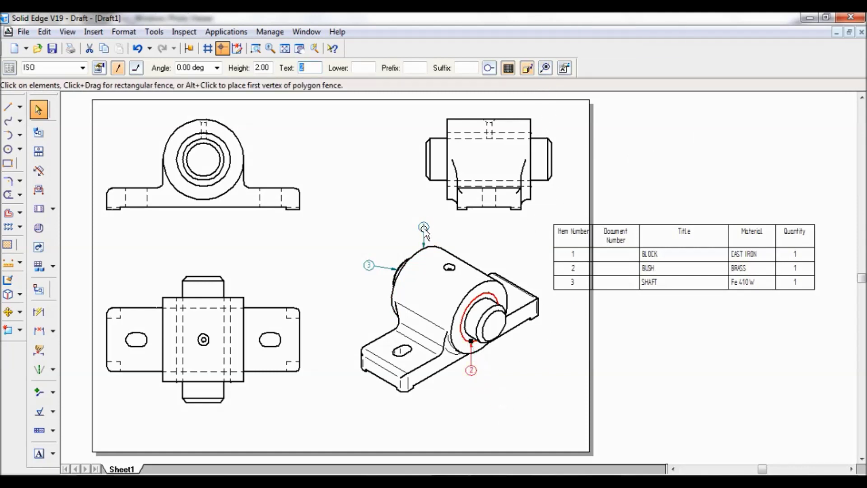
pyautogui.click(633, 284)
pyautogui.moveTo(661, 224); pyautogui.dragTo(684, 218)
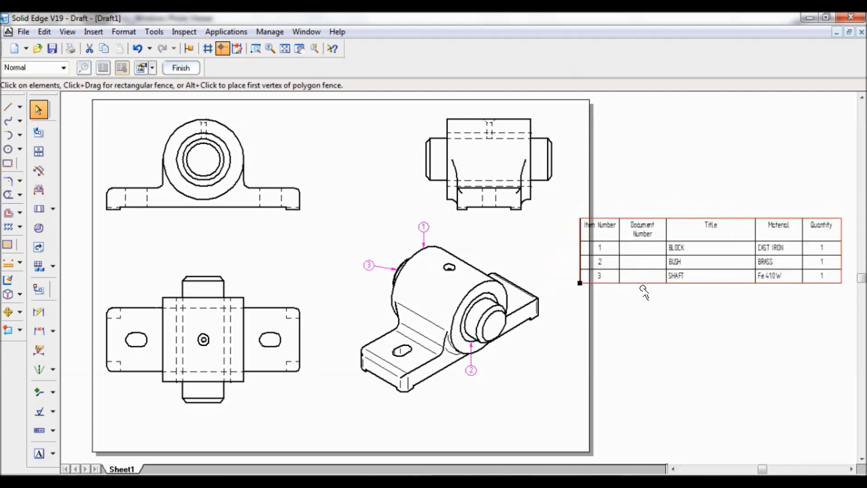
# - Open the parts list's List Properties, move the dialog aside, and show the Columns settings
pyautogui.rightClick(655, 251)
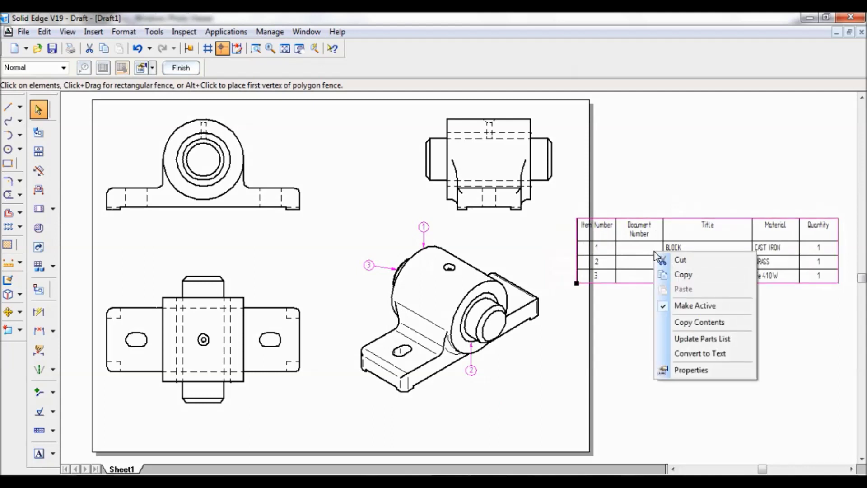
pyautogui.click(695, 370)
pyautogui.moveTo(406, 122); pyautogui.dragTo(234, 103)
pyautogui.click(221, 127)
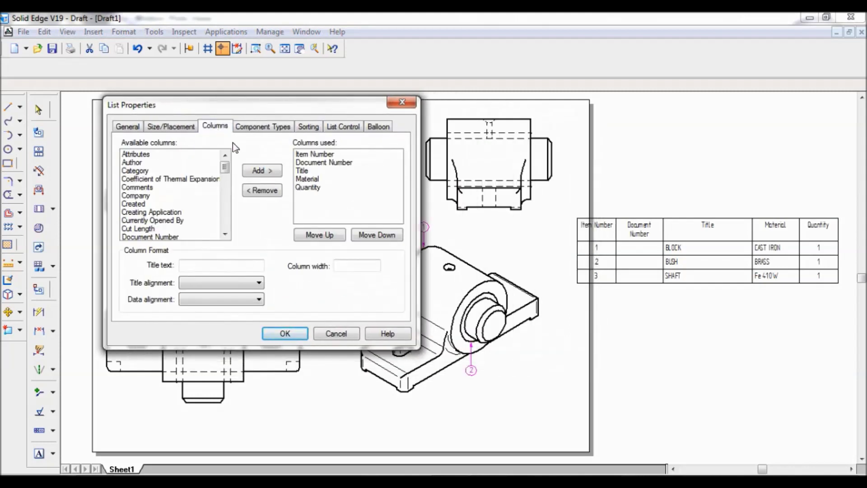
# - Retitle the Item Number column to Item No. with a 10 mm width
pyautogui.click(316, 156)
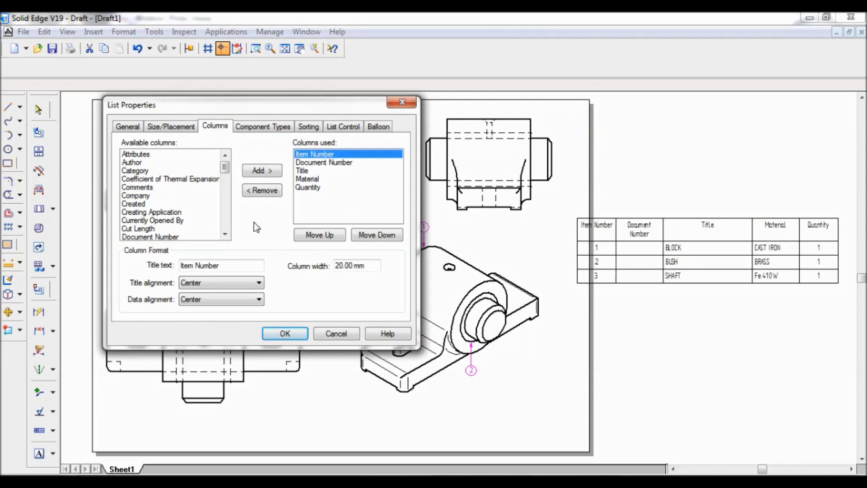
pyautogui.click(238, 266)
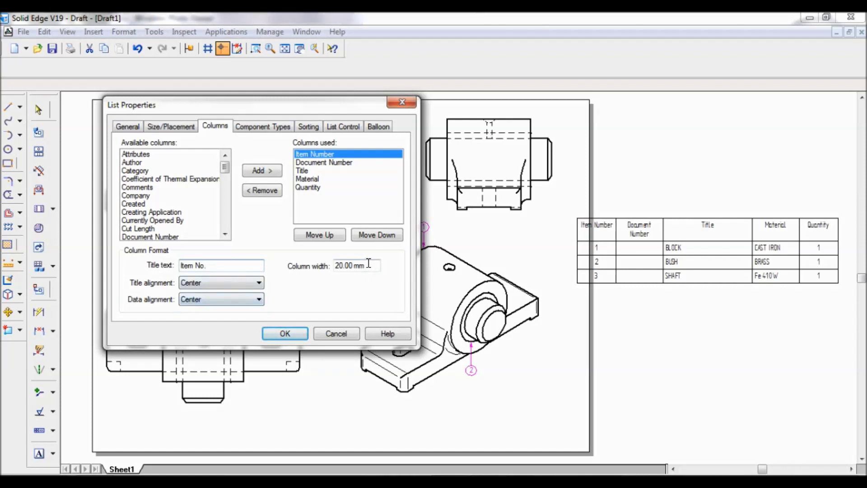
pyautogui.moveTo(371, 265); pyautogui.dragTo(336, 265)
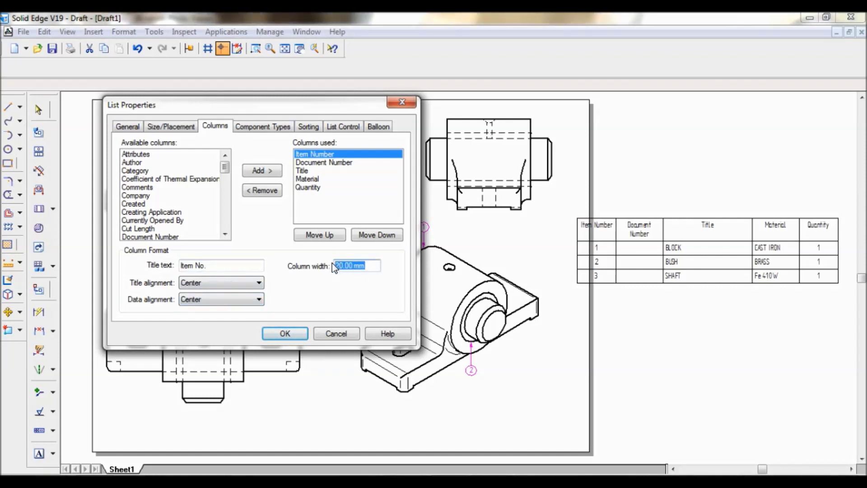
pyautogui.write('10')
# - Remove the Document Number column and make Title 15 mm wide with centred data
pyautogui.click(321, 163)
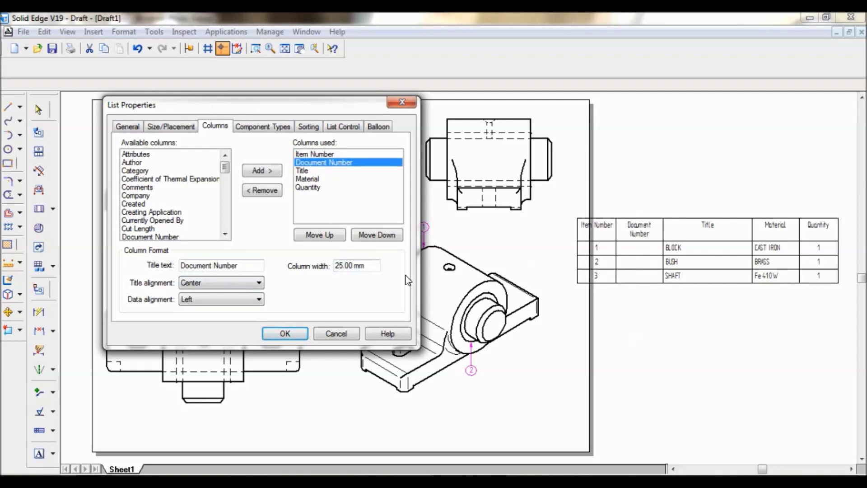
pyautogui.click(267, 193)
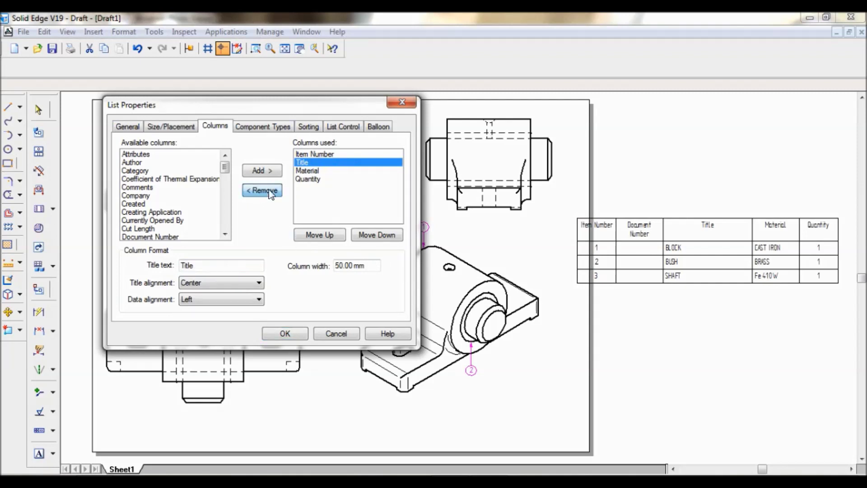
pyautogui.click(303, 163)
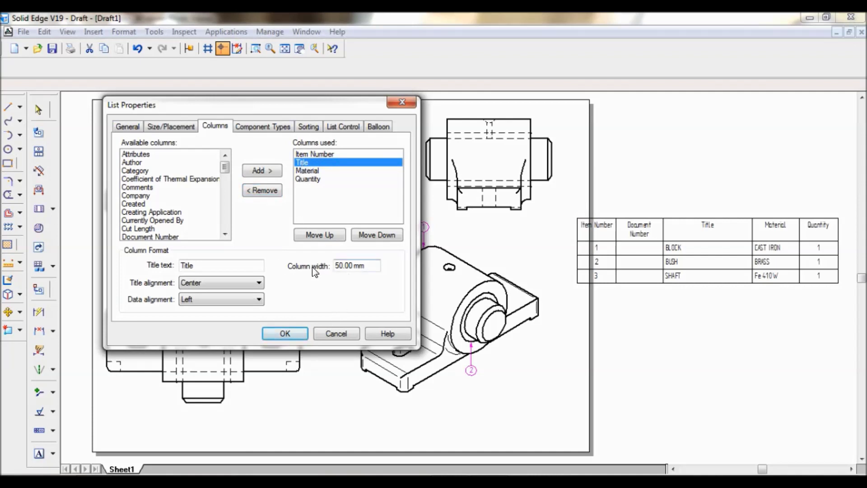
pyautogui.moveTo(370, 265); pyautogui.dragTo(327, 261)
pyautogui.write('15')
pyautogui.click(204, 299)
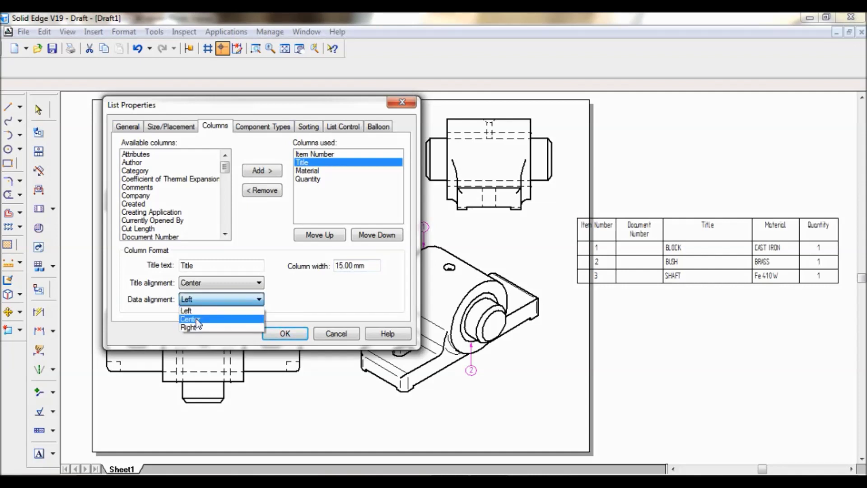
pyautogui.click(196, 318)
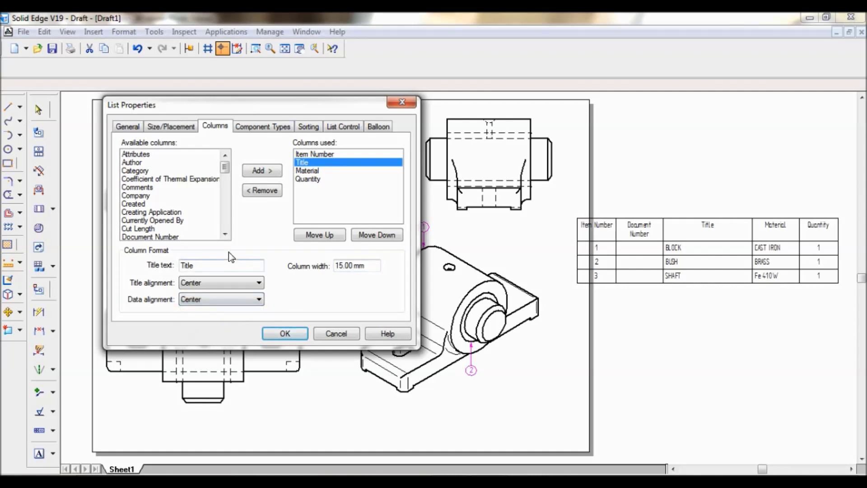
# - Set the Material column to 15 mm width with centred data
pyautogui.click(309, 172)
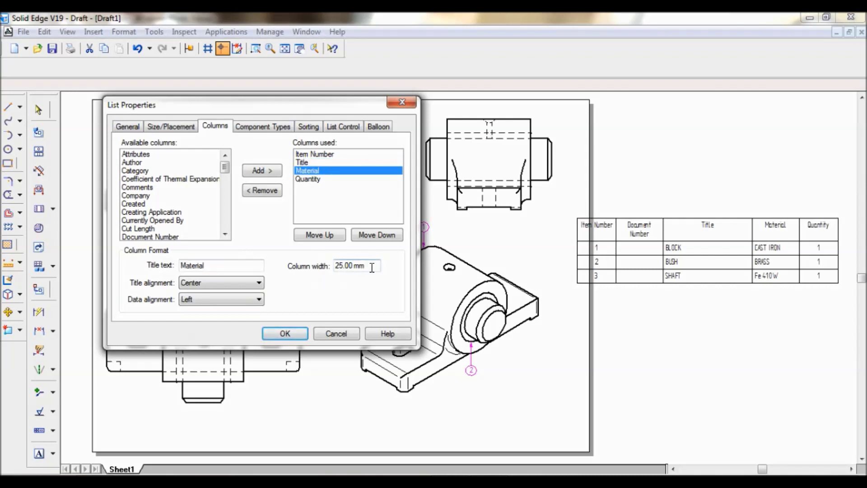
pyautogui.moveTo(373, 267); pyautogui.dragTo(313, 255)
pyautogui.write('15')
pyautogui.click(190, 300)
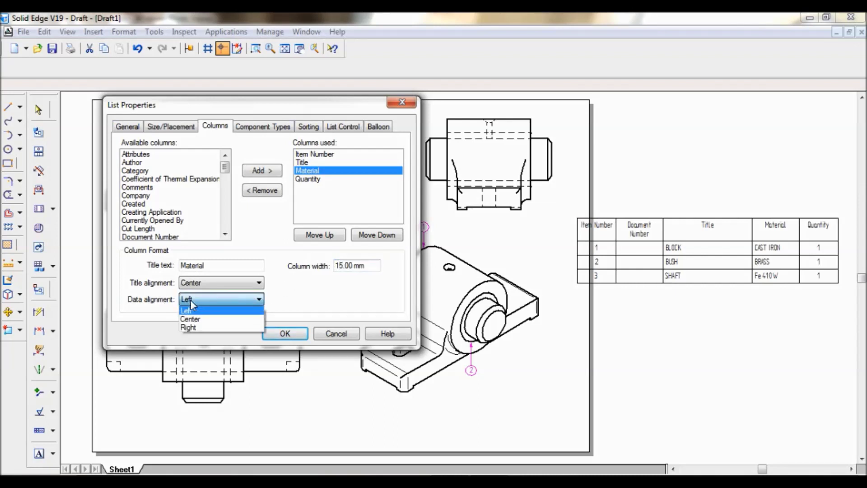
pyautogui.click(197, 319)
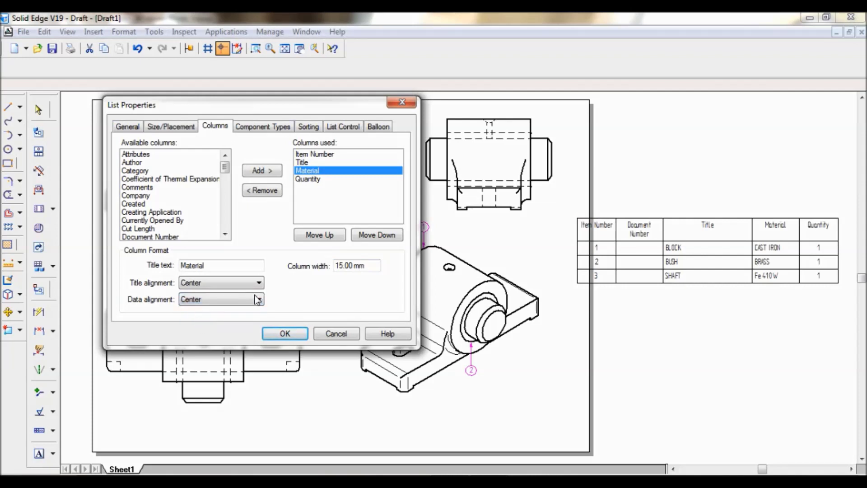
# - Retitle the Quantity column Qty at 10 mm width and apply the column changes
pyautogui.click(311, 180)
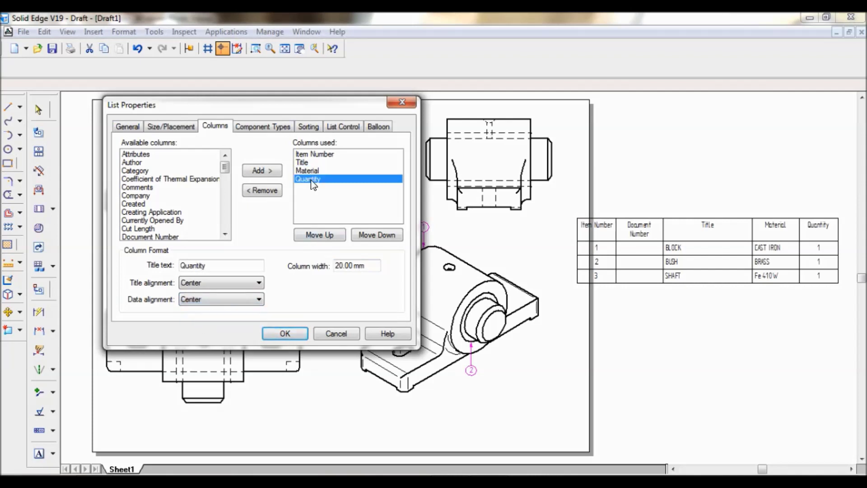
pyautogui.moveTo(211, 267); pyautogui.dragTo(122, 264)
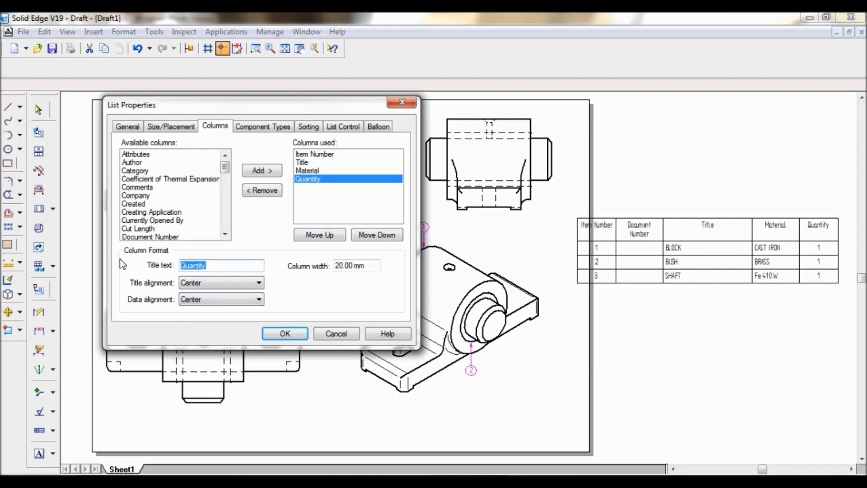
pyautogui.write('Qty')
pyautogui.moveTo(374, 267); pyautogui.dragTo(323, 261)
pyautogui.write('10')
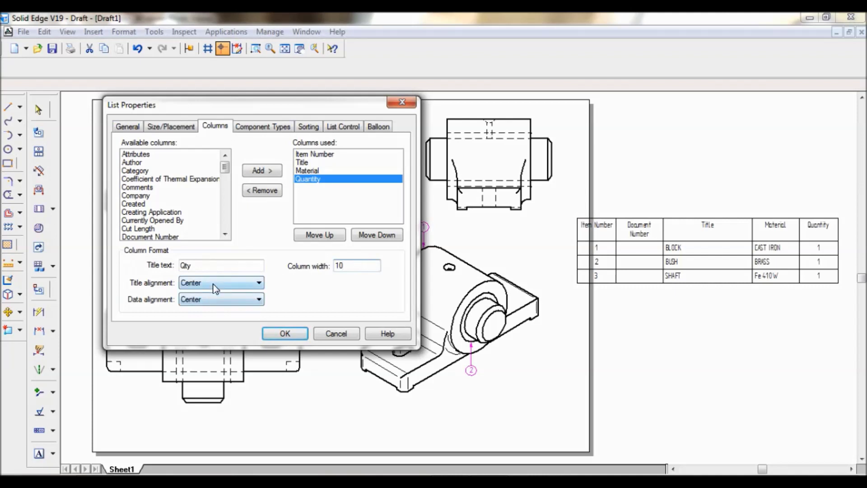
pyautogui.click(292, 333)
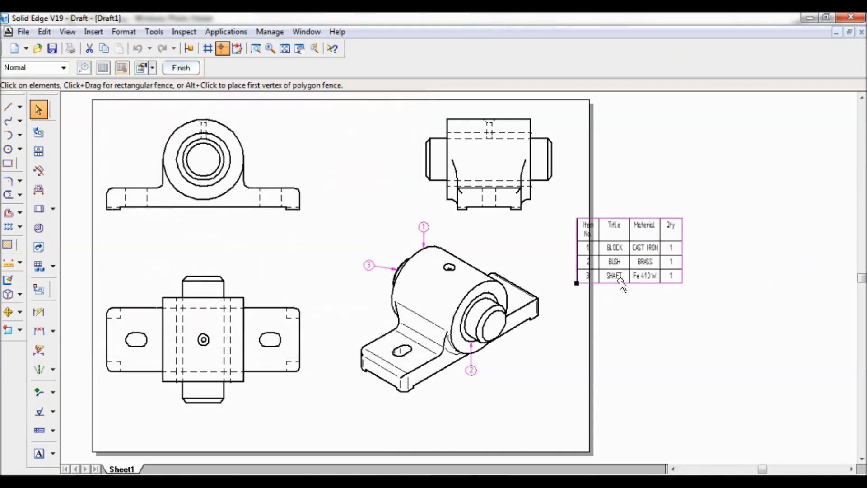
# - Move the parts list to the sheet's lower-right corner and shift balloon 2 clear of it
pyautogui.moveTo(623, 321); pyautogui.dragTo(523, 421)
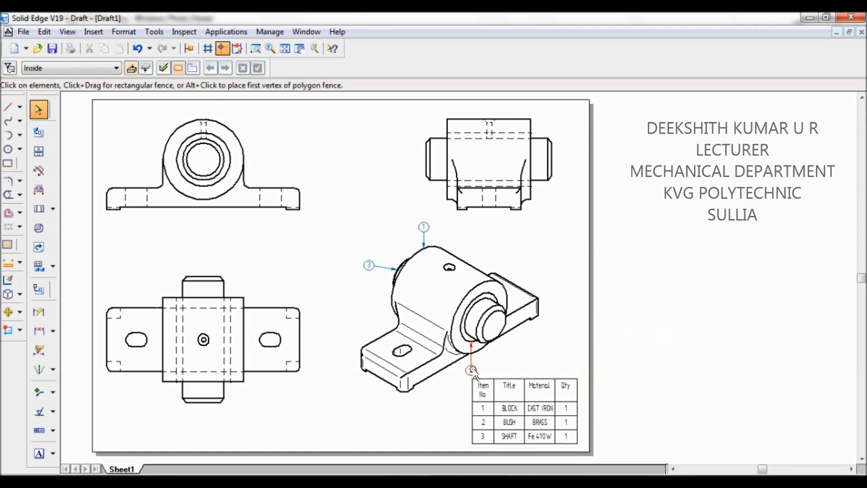
pyautogui.moveTo(472, 370); pyautogui.dragTo(485, 364)
pyautogui.click(524, 411)
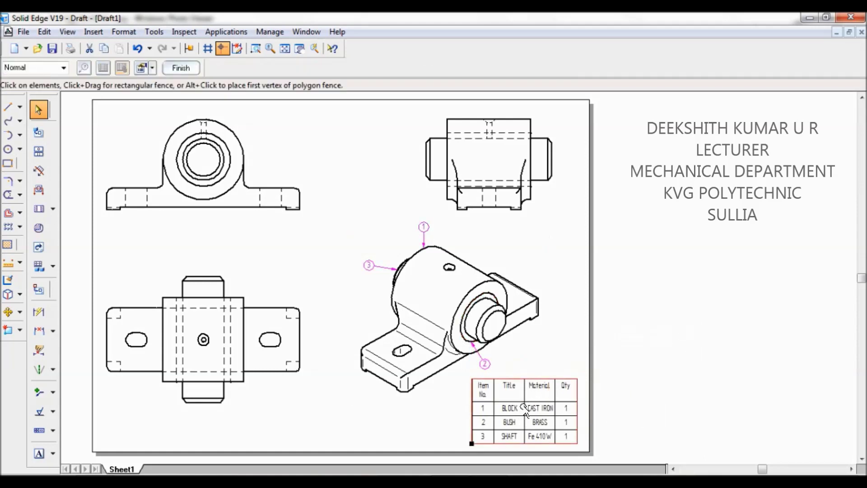
pyautogui.click(677, 400)
# - Add a BOM text heading and centre it above the parts list
pyautogui.click(40, 454)
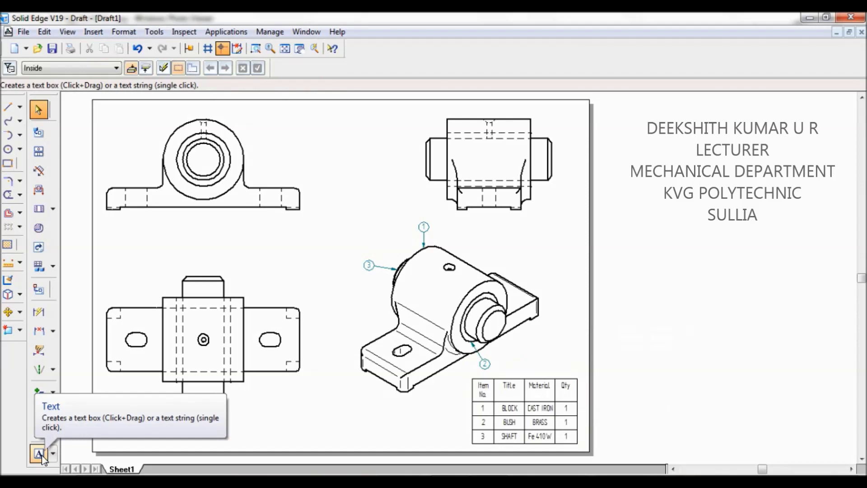
pyautogui.click(39, 454)
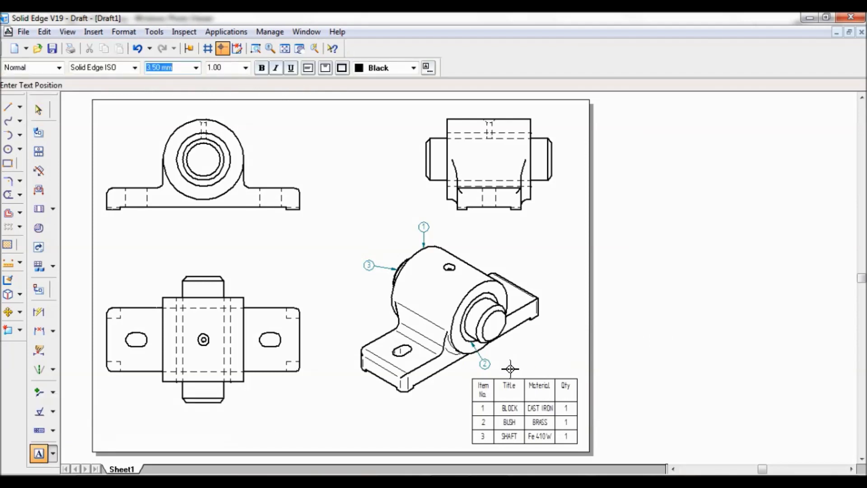
pyautogui.click(619, 420)
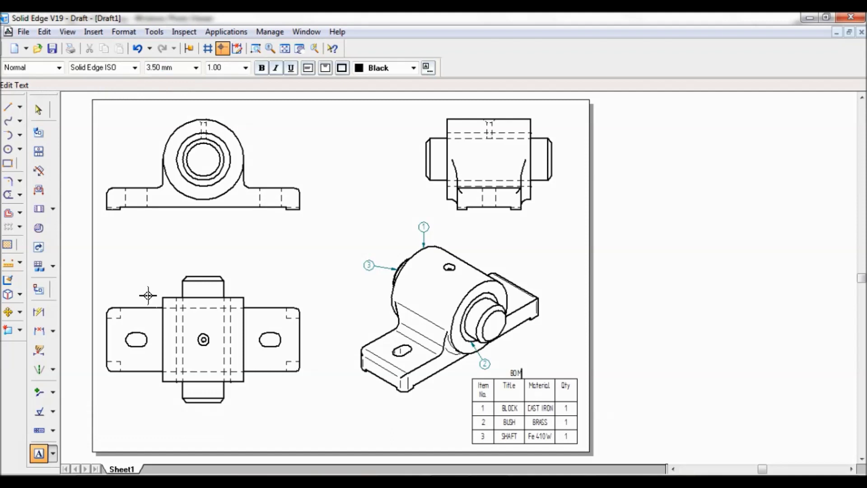
pyautogui.click(39, 109)
pyautogui.click(514, 369)
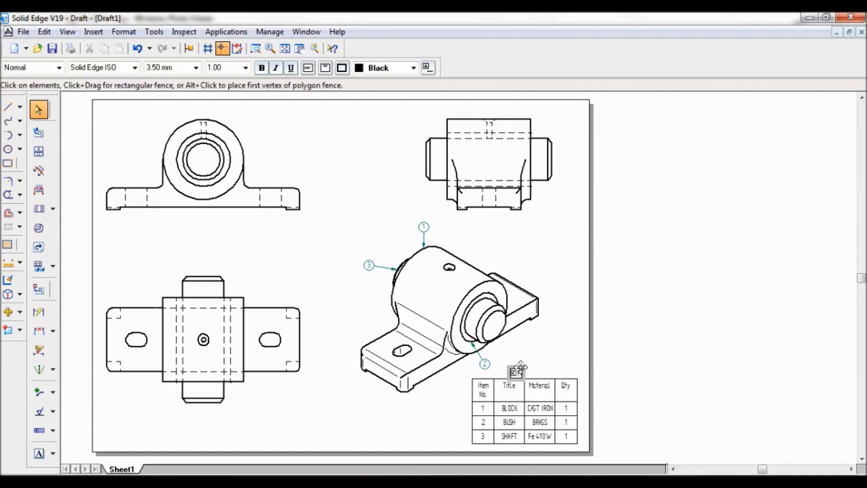
pyautogui.moveTo(515, 370); pyautogui.dragTo(530, 366)
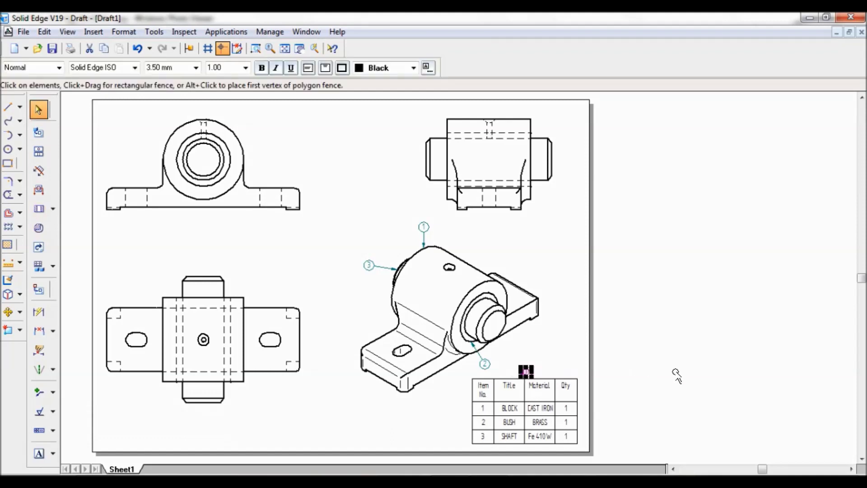
pyautogui.click(678, 377)
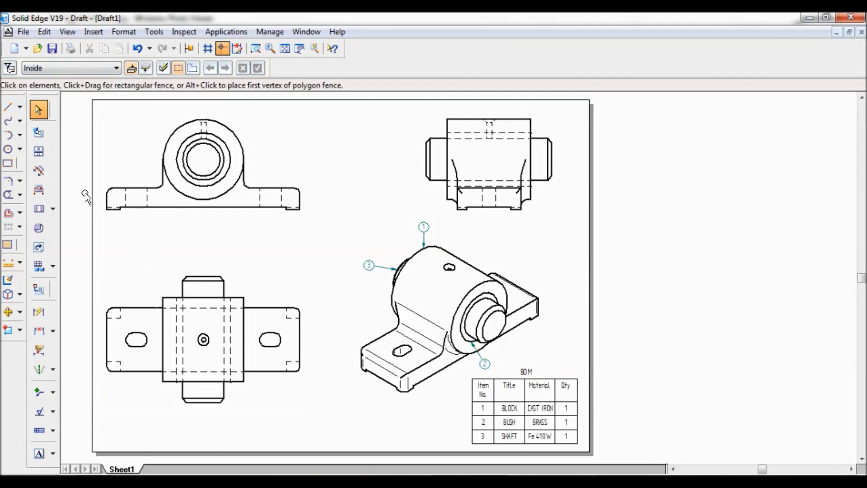
# - Draw a rectangle about 290.30 mm by 204 mm just inside the sheet edges as the border
pyautogui.click(7, 163)
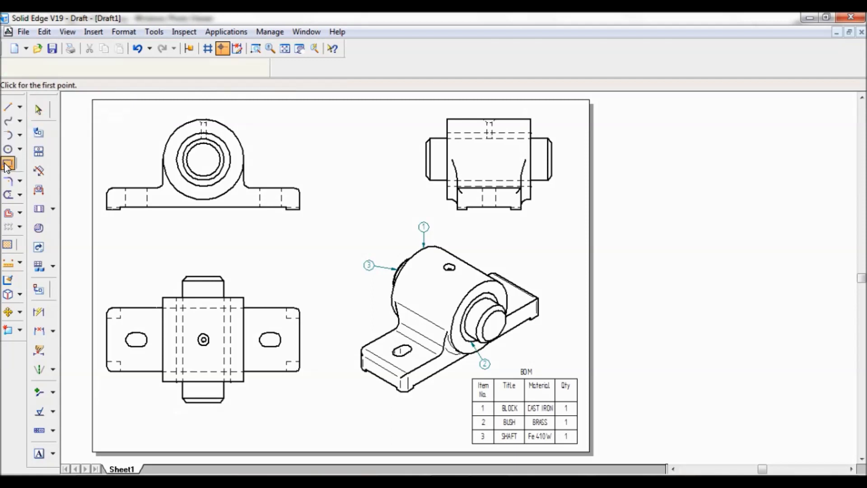
pyautogui.click(97, 105)
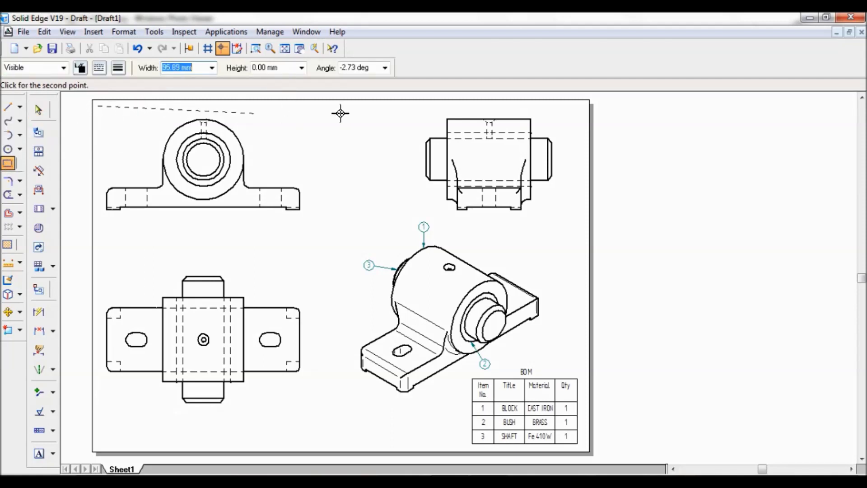
pyautogui.click(584, 106)
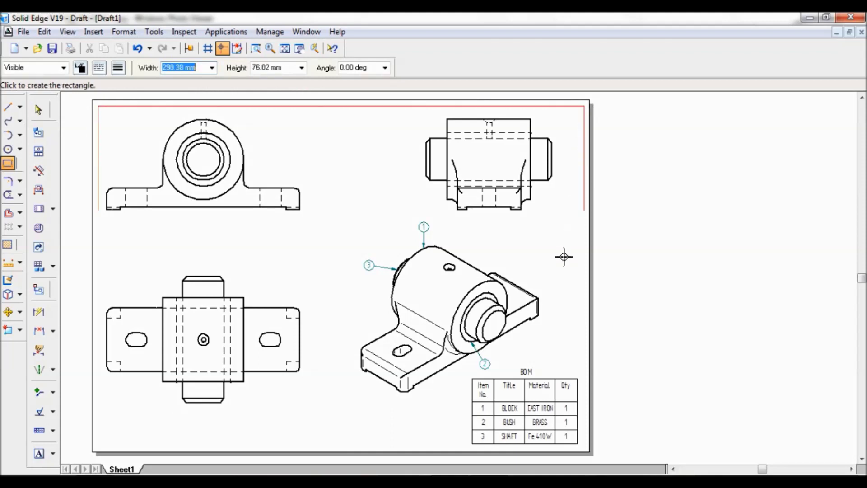
pyautogui.click(574, 447)
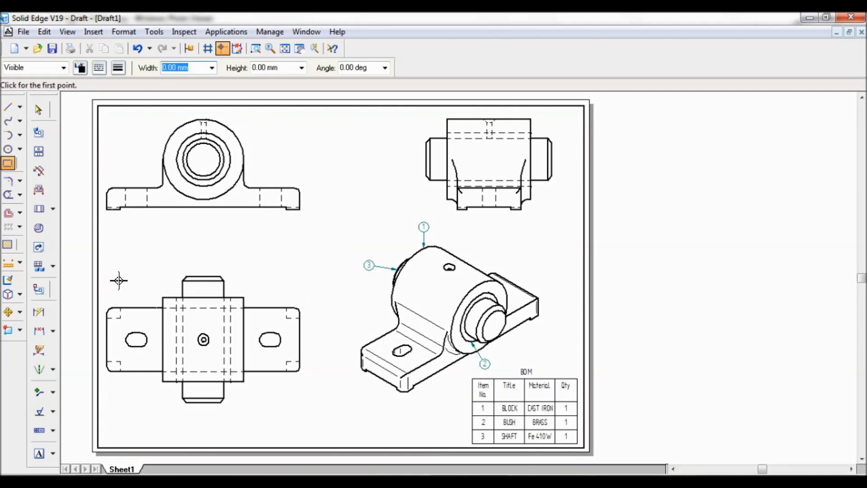
# - Dimension the front view's base width as 230 and its boss circle as Φ96
pyautogui.click(39, 312)
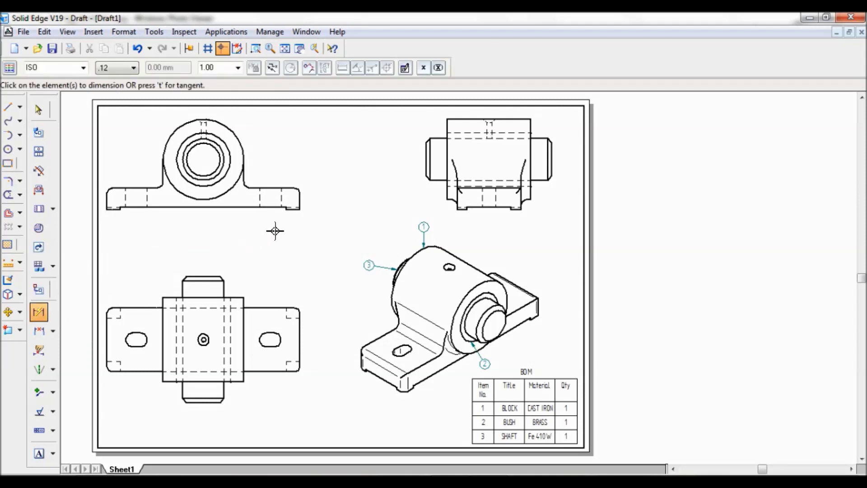
pyautogui.click(107, 195)
pyautogui.click(299, 197)
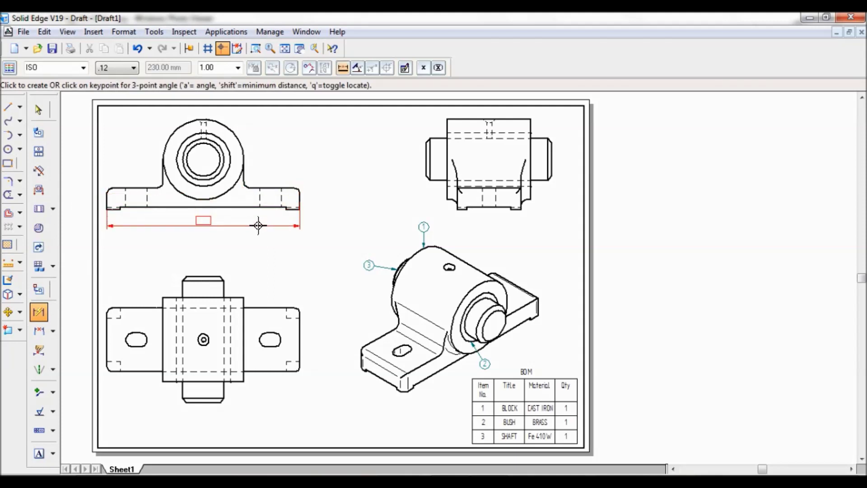
pyautogui.click(258, 225)
pyautogui.click(239, 132)
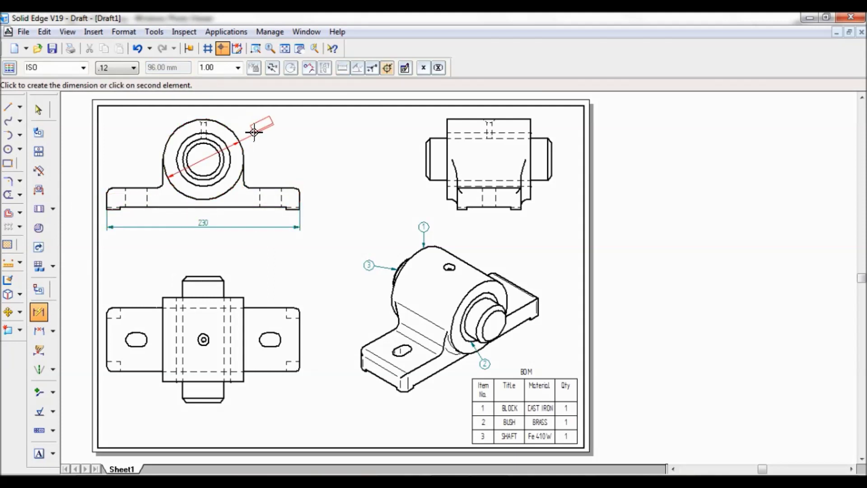
pyautogui.click(248, 165)
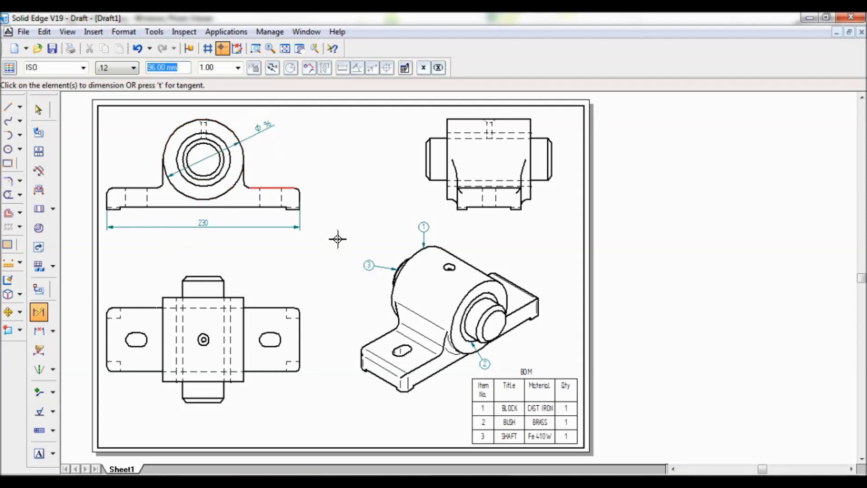
pyautogui.click(39, 454)
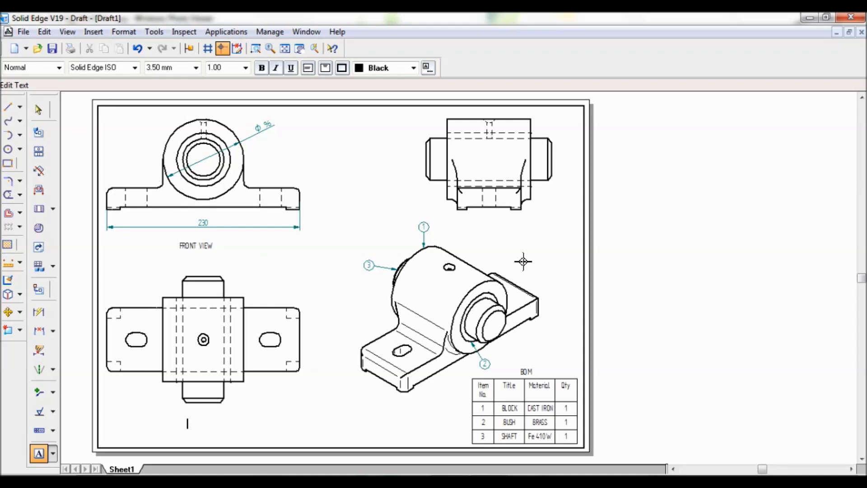
# - Open the BUSHED BEARING ASSEMBLY drawing, filtering the file list to Draft documents (*.dft)
pyautogui.click(22, 34)
pyautogui.click(38, 48)
pyautogui.click(38, 48)
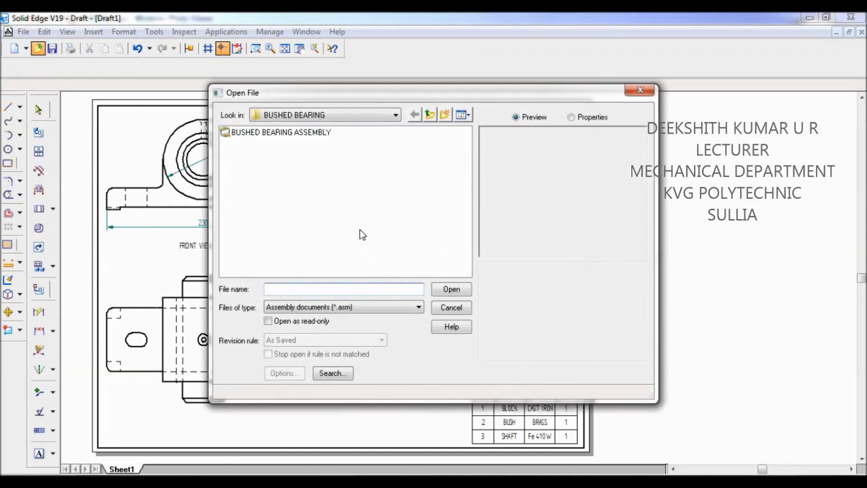
pyautogui.click(360, 307)
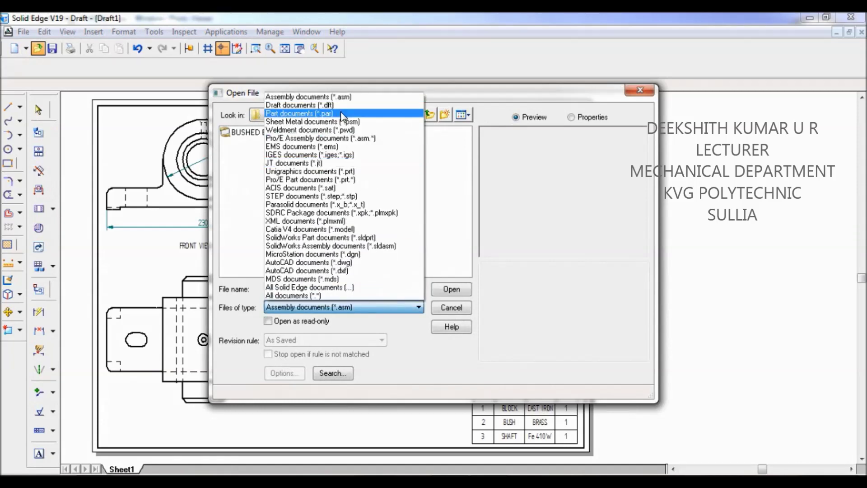
pyautogui.click(342, 106)
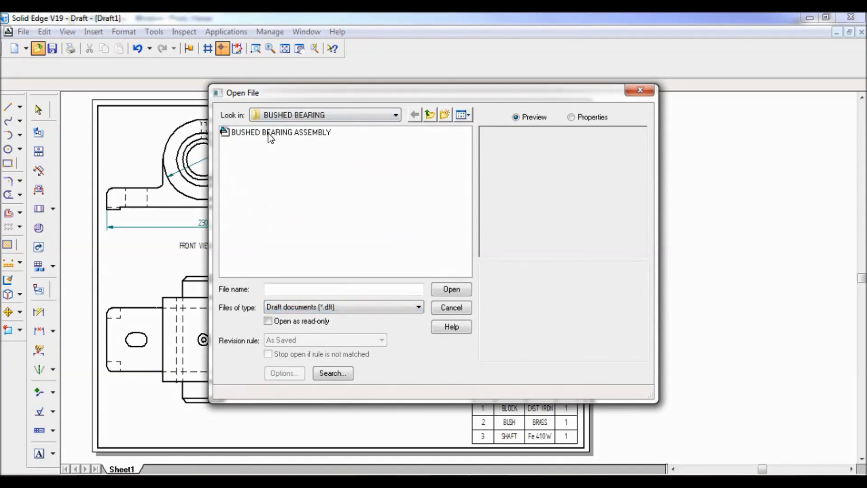
pyautogui.doubleClick(268, 133)
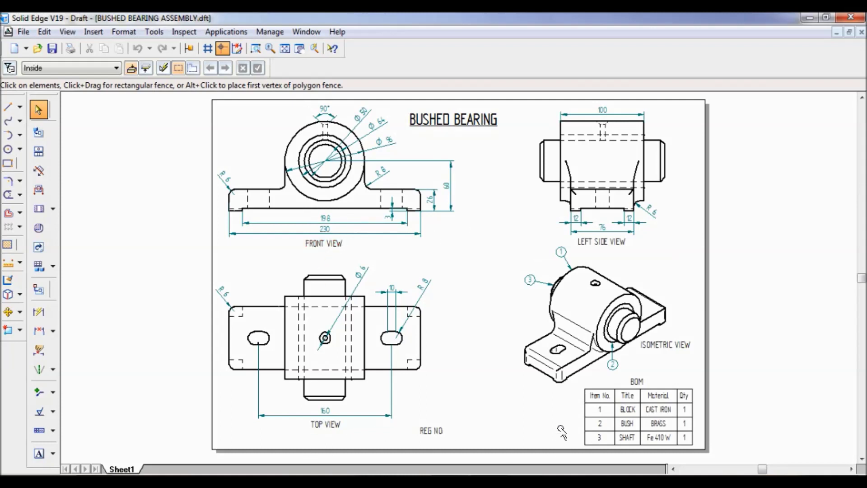
pyautogui.click(604, 407)
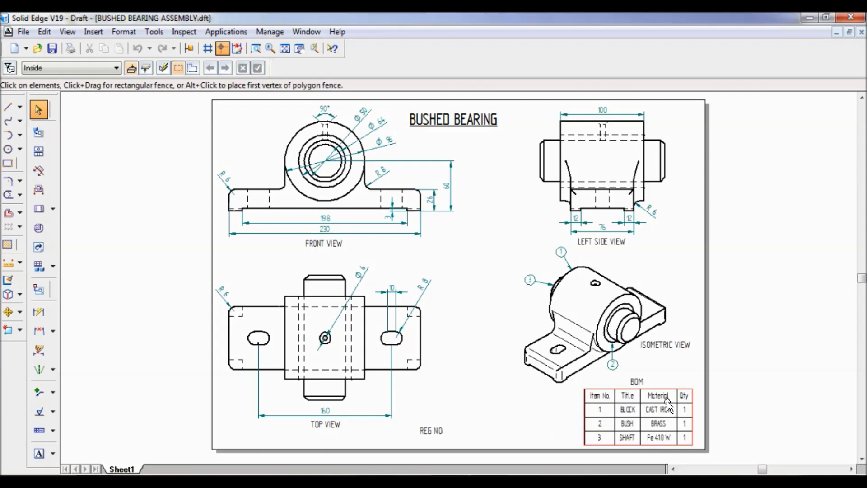
pyautogui.click(471, 410)
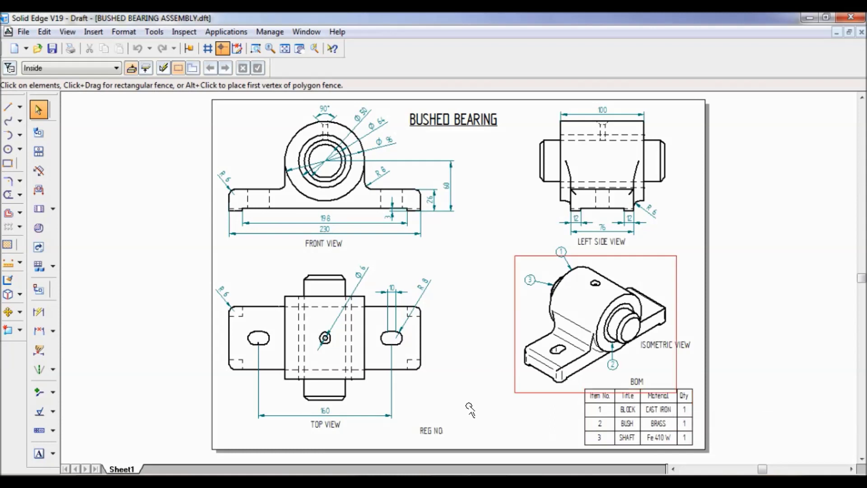